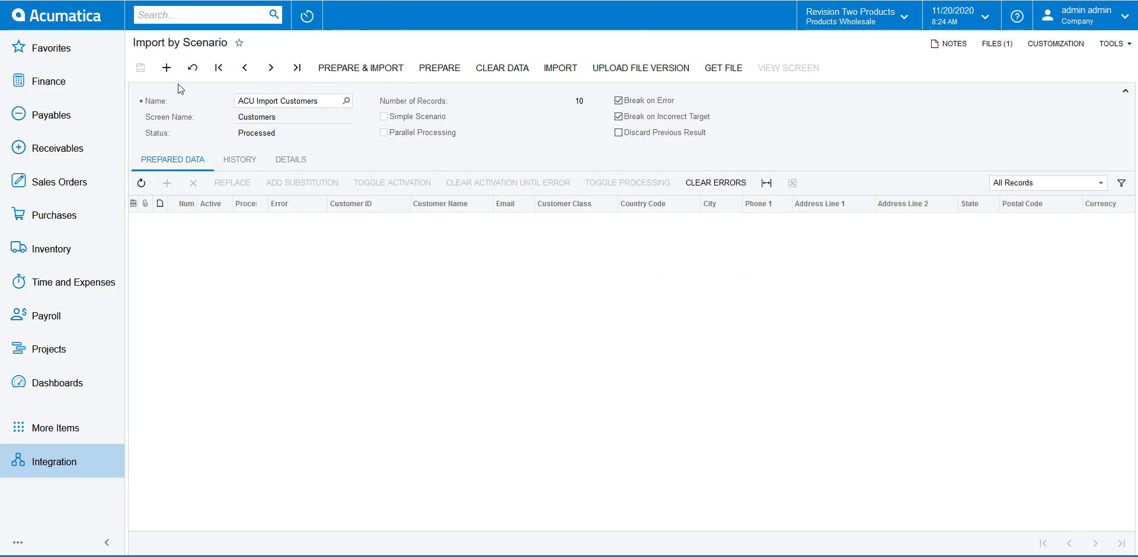
Find the DQ Import AP Bills scenario by searching for "dq" and load it for import.
click(347, 101)
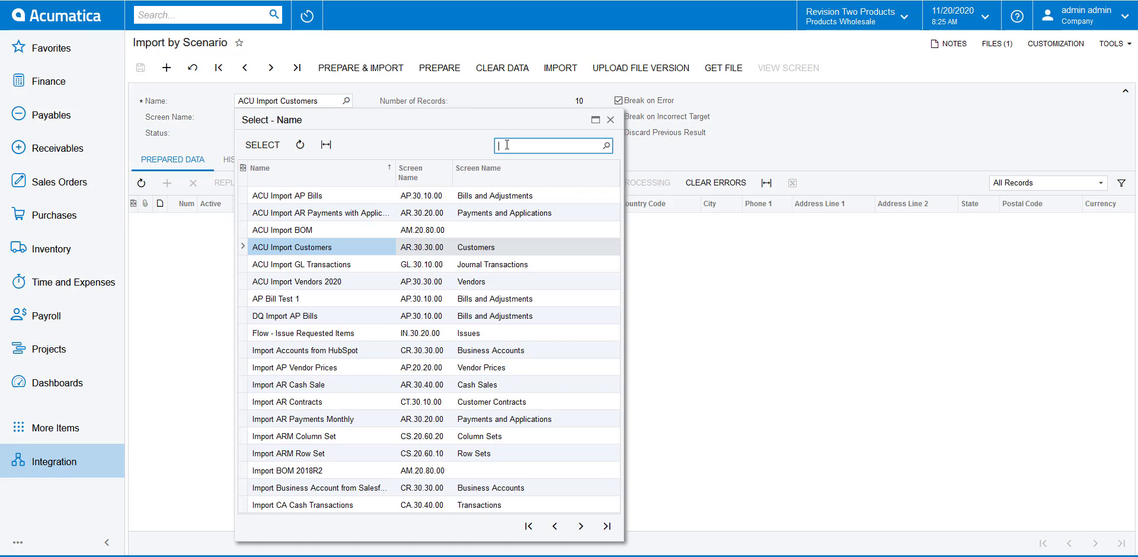
text(dq)
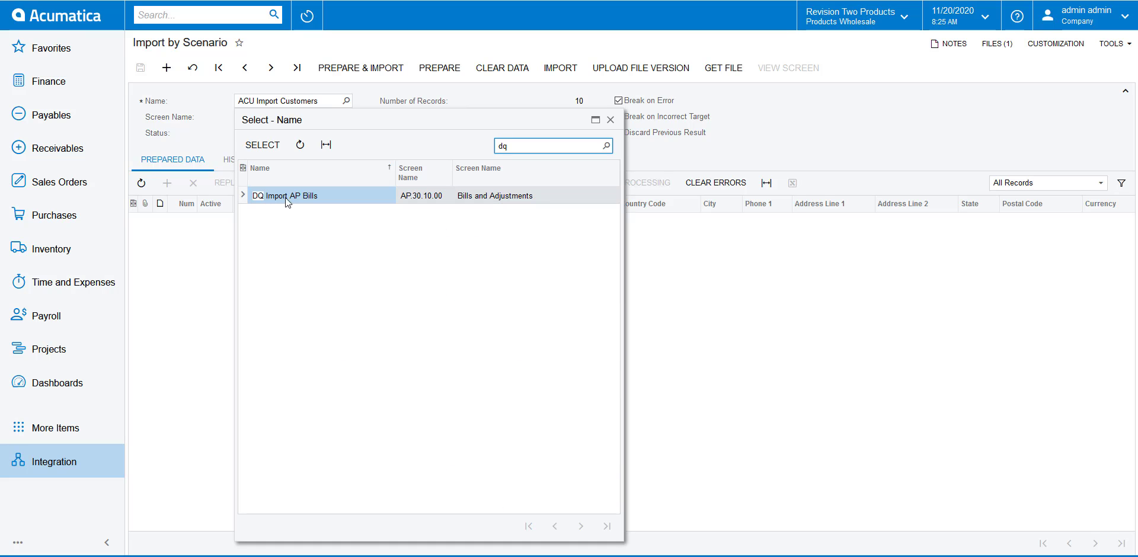
double_click(290, 197)
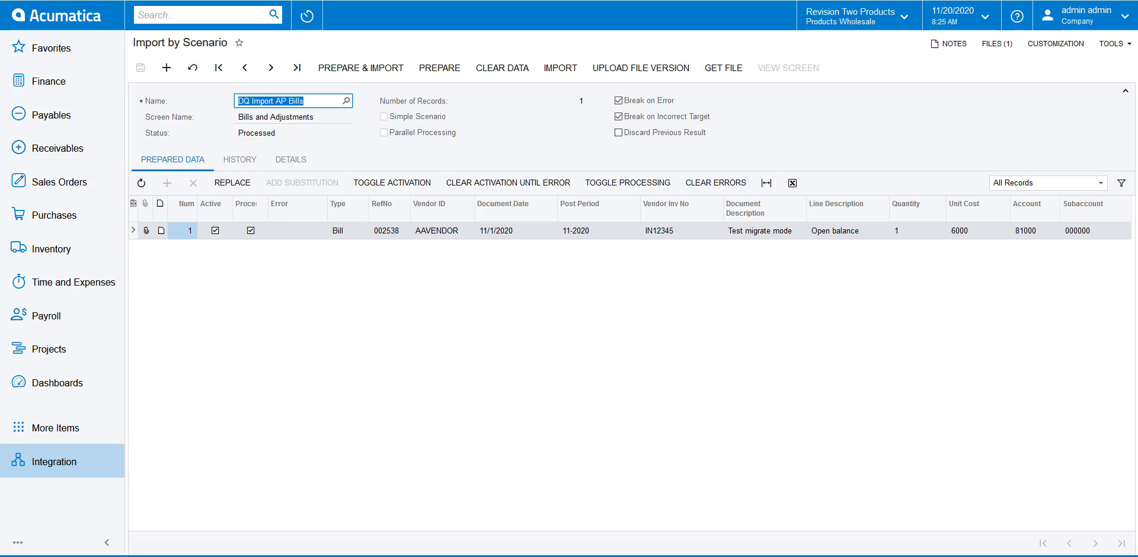
Switch to Excel, review the bill rows in the multi eg data file, and return to the import scenario.
drag(0, 200, 823, 155)
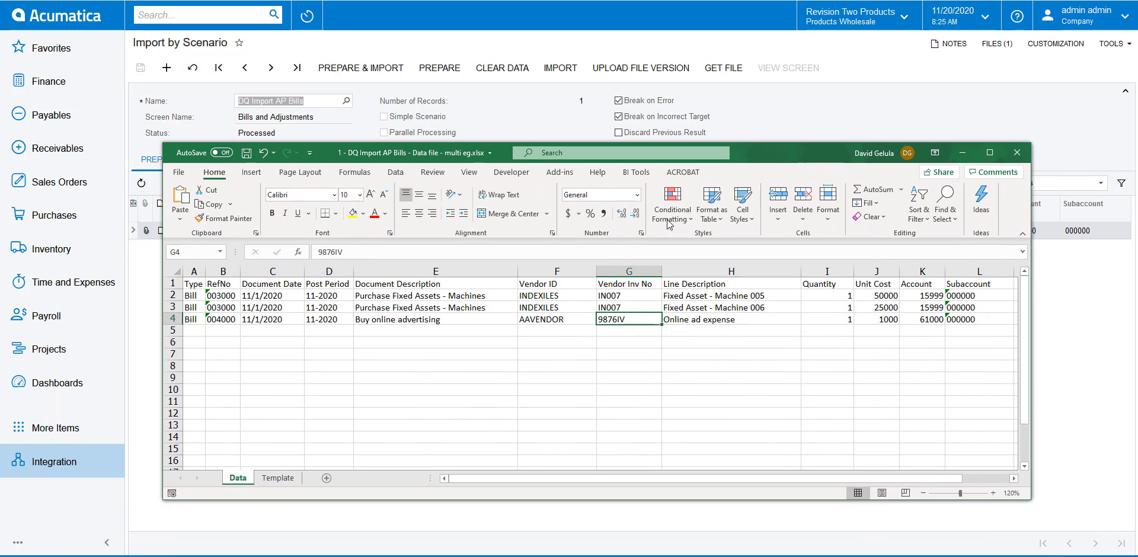
click(221, 354)
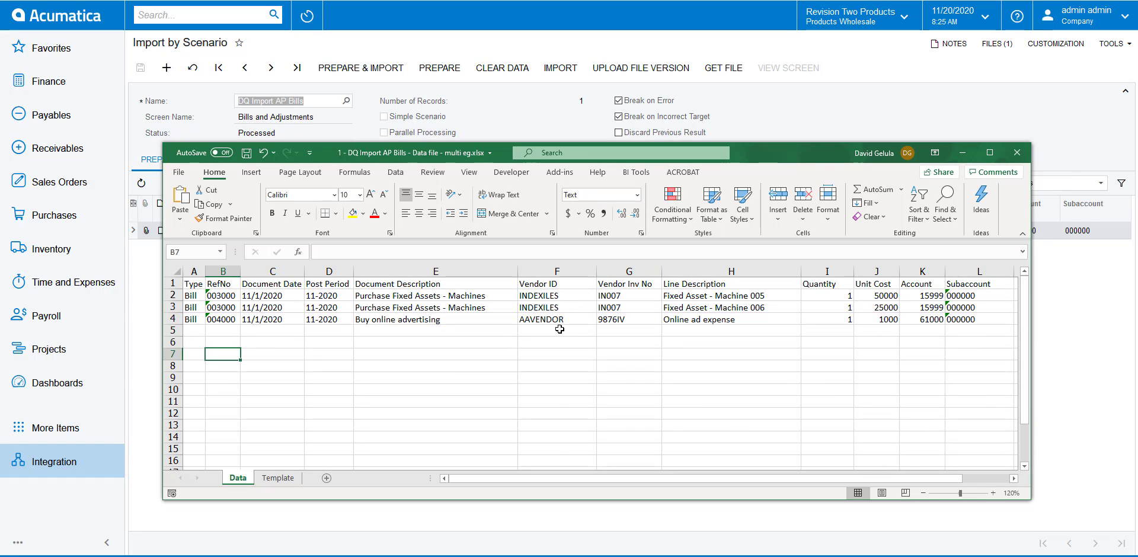
click(962, 155)
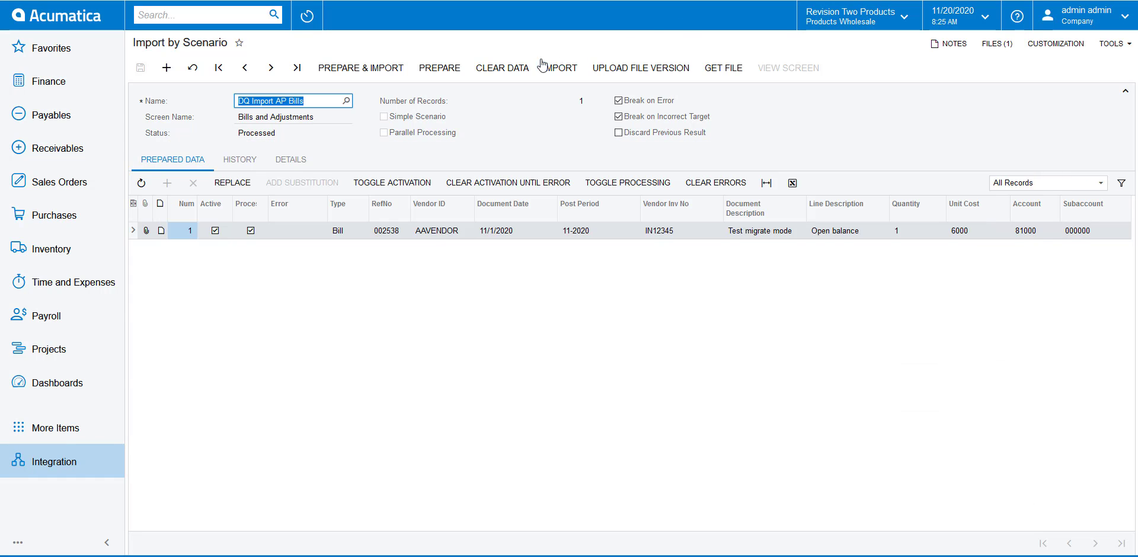
Upload "1 - DQ Import AP Bills - Data file - multi eg.xlsx" as the scenario's new file version.
click(635, 67)
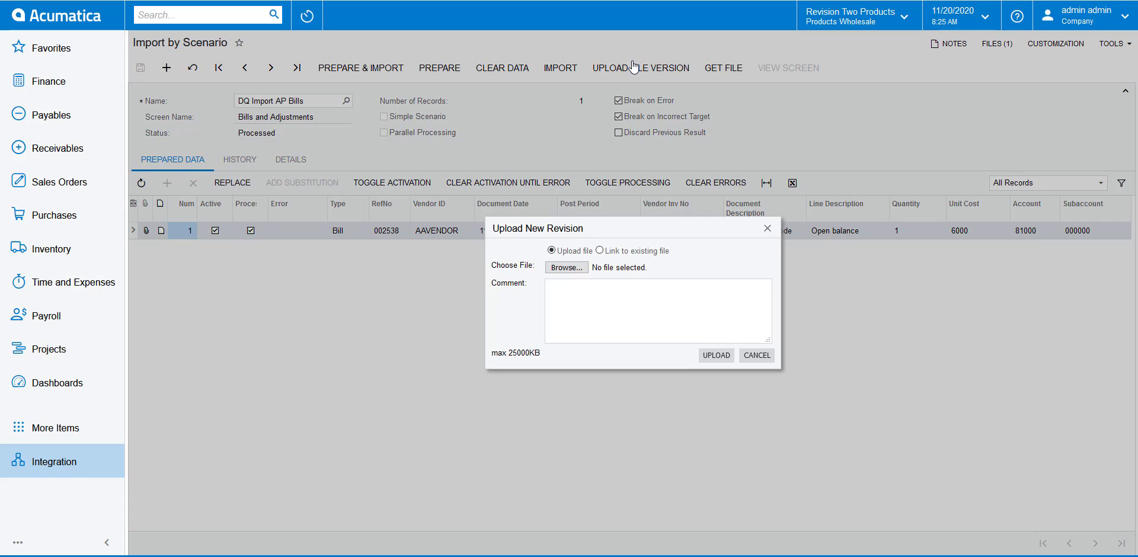
click(566, 268)
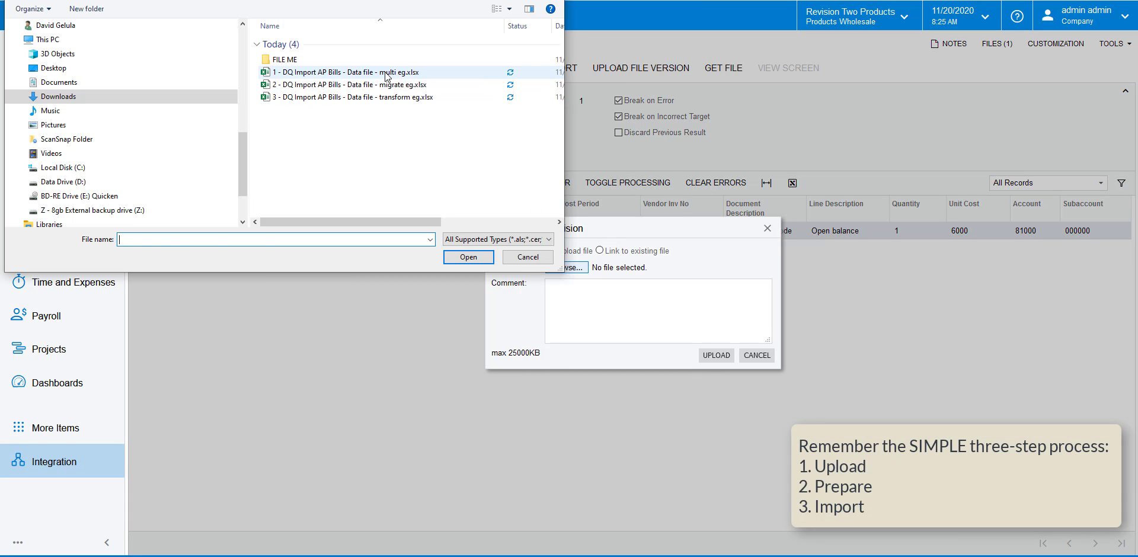
click(338, 72)
click(468, 257)
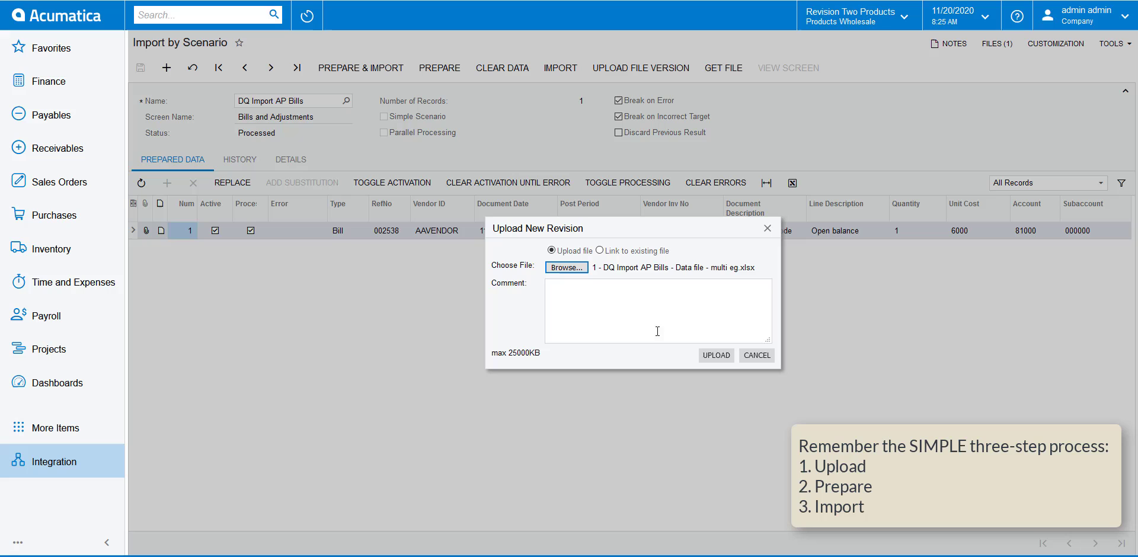
click(711, 357)
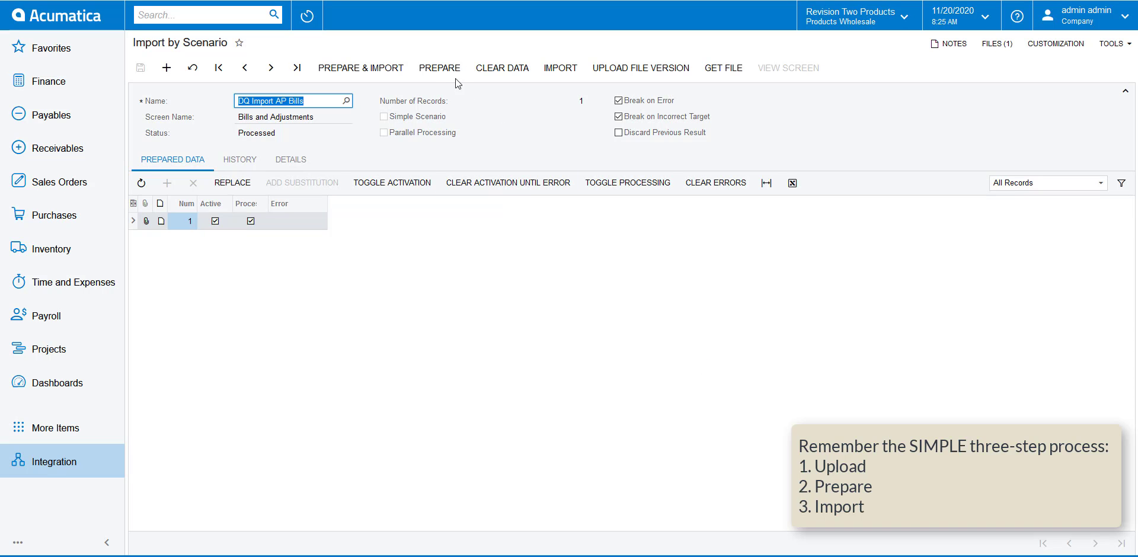
Prepare the uploaded multi-bill data and import it.
click(441, 69)
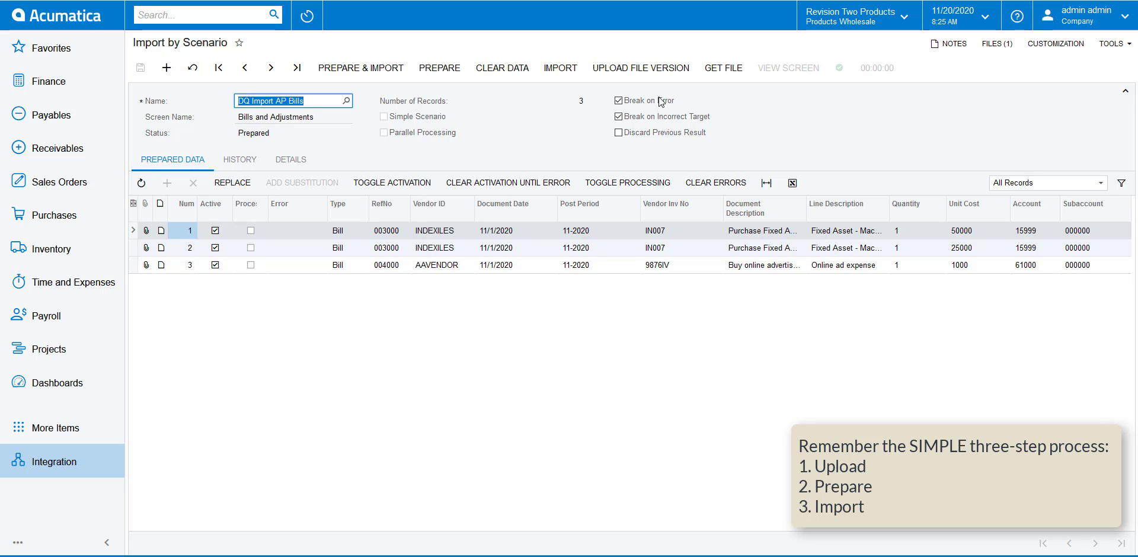
click(574, 77)
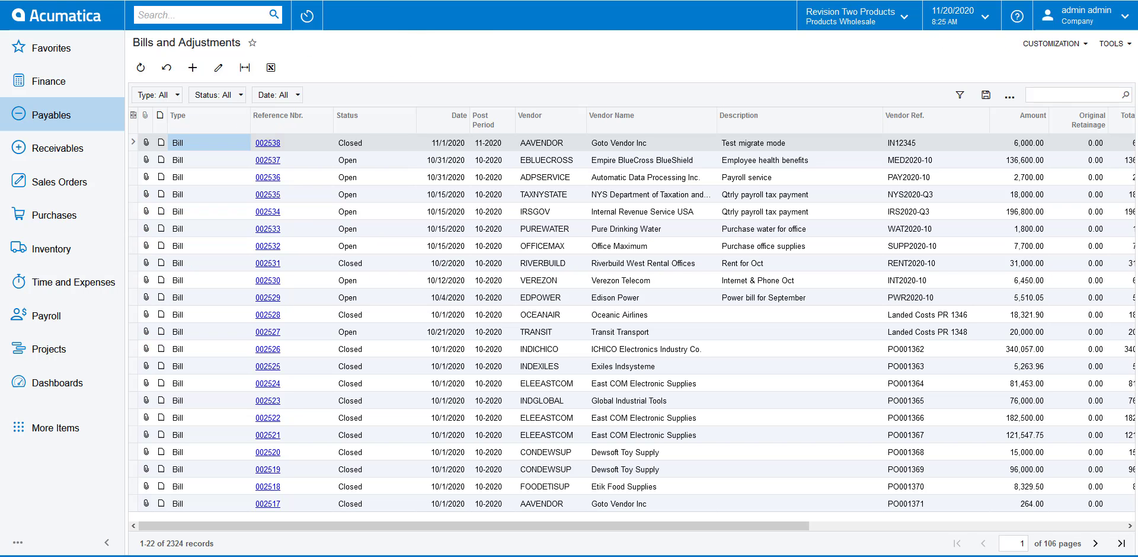
Refresh the Bills and Adjustments list and review the details of imported bills 003000 and 004000.
click(141, 67)
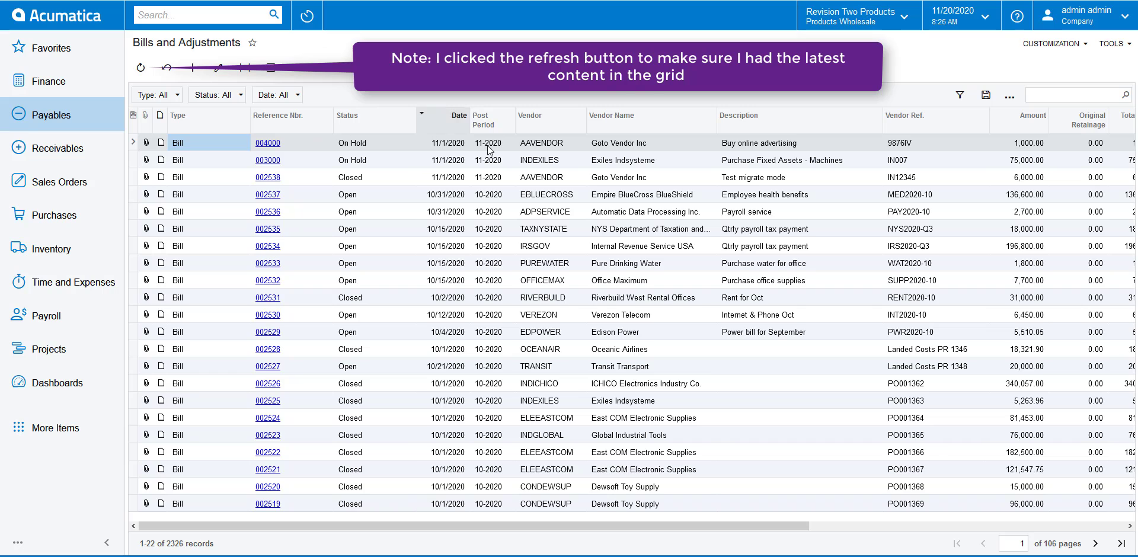
click(498, 164)
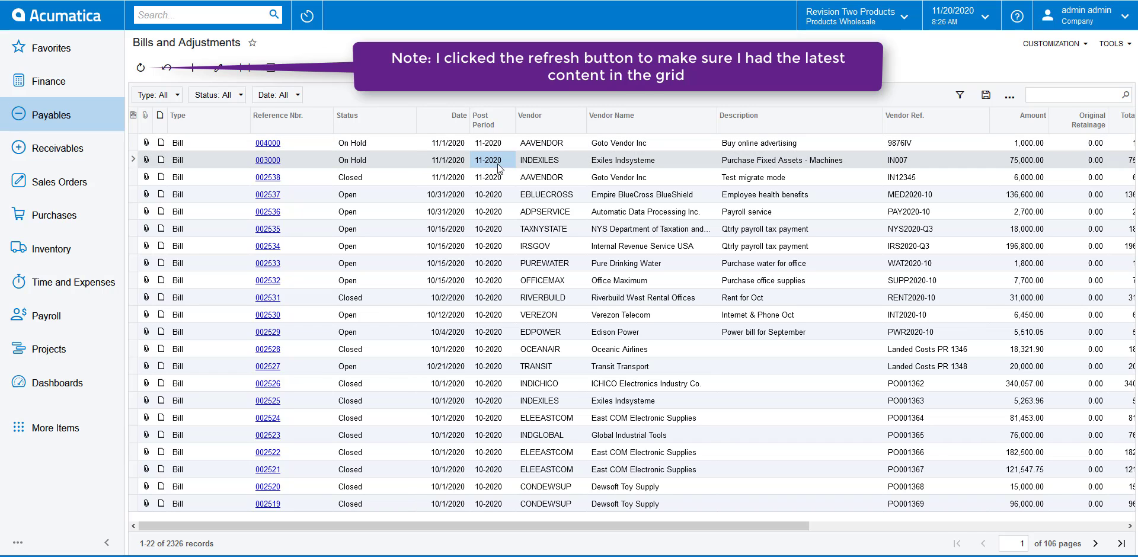
click(271, 164)
click(271, 166)
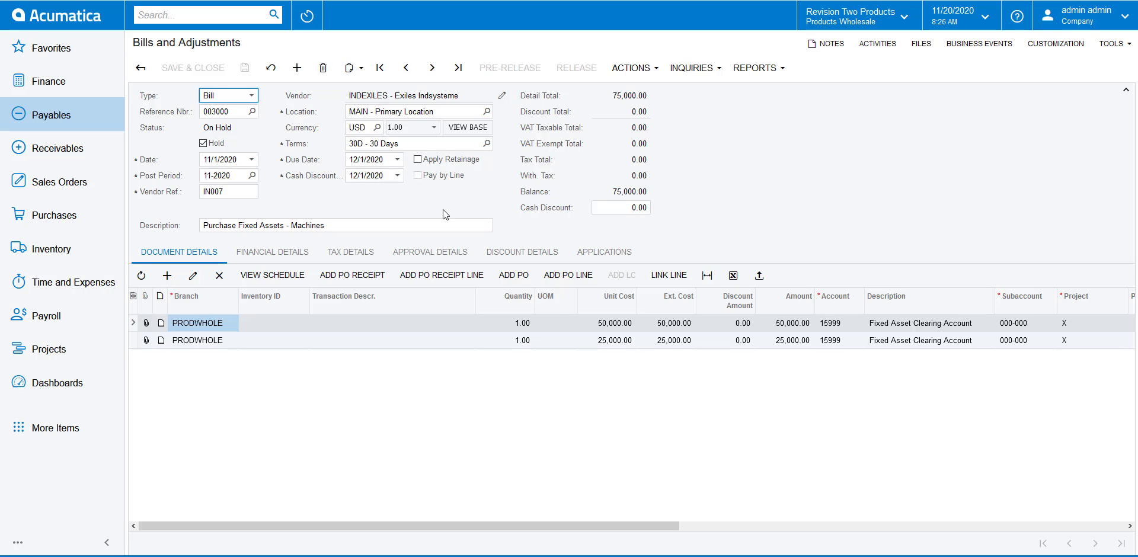
click(142, 68)
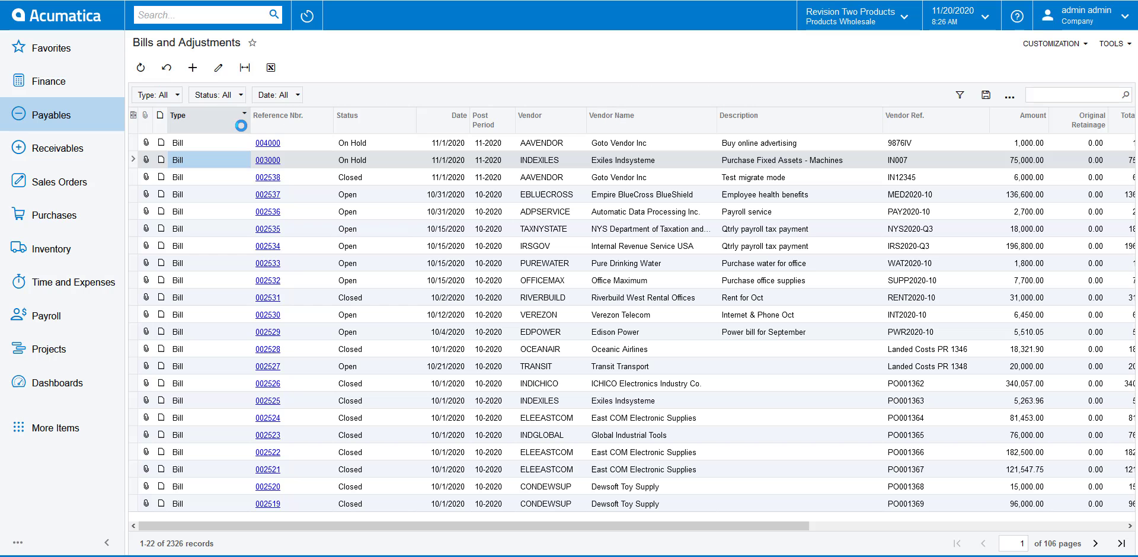
click(268, 144)
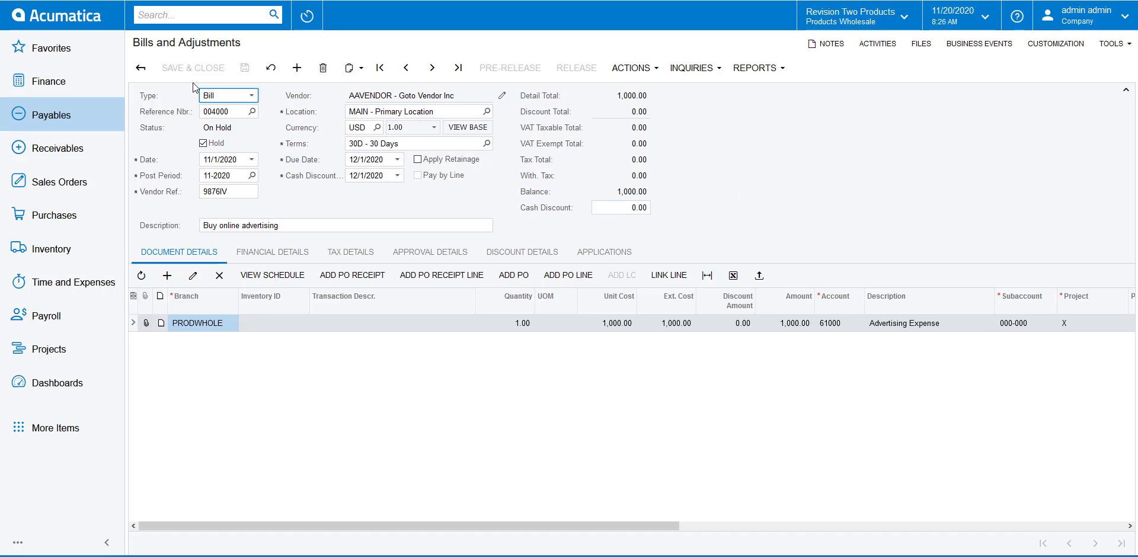
click(142, 69)
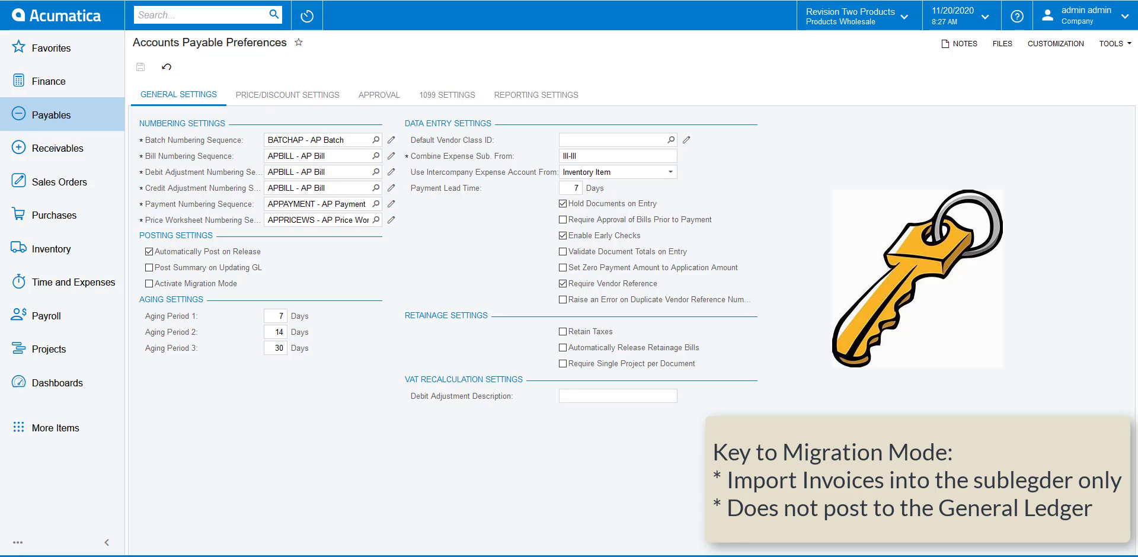
Activate migration mode in the Accounts Payable preferences and save the change.
click(150, 284)
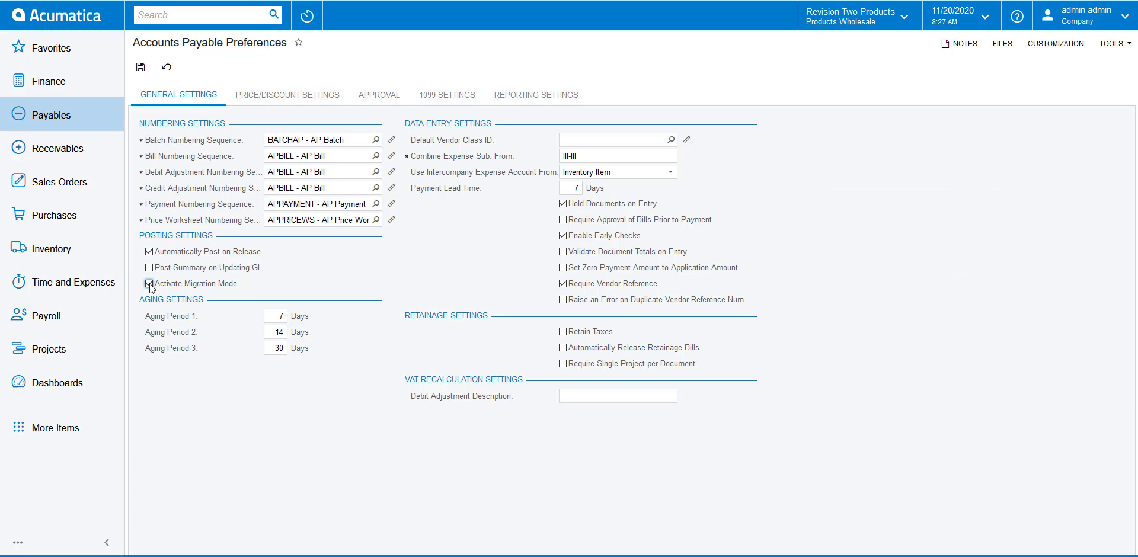
click(138, 69)
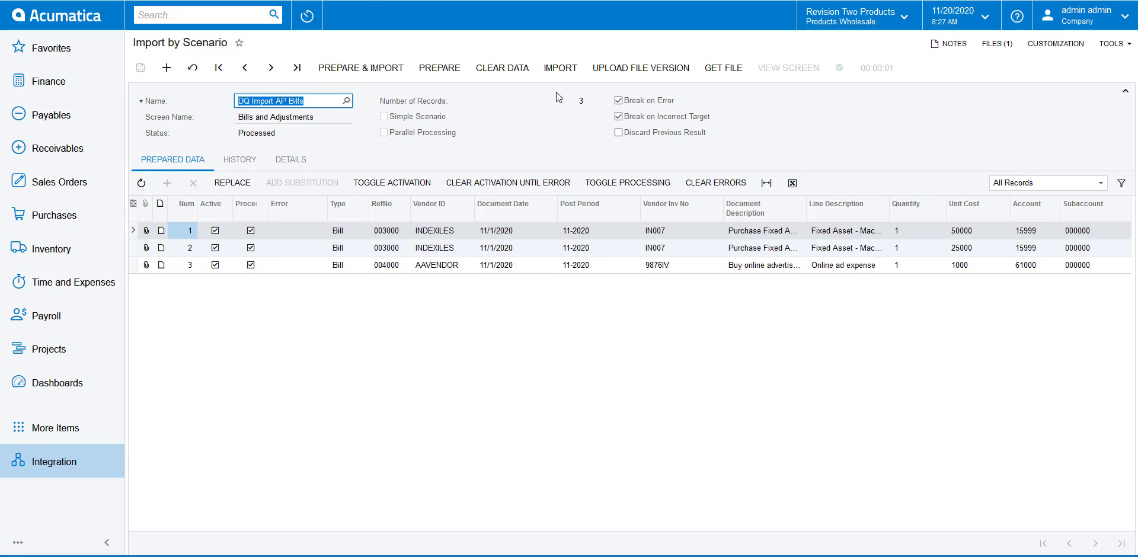
Upload "2 - DQ Import AP Bills - Data file - migrate eg.xlsx" as the import scenario's new file version.
click(633, 68)
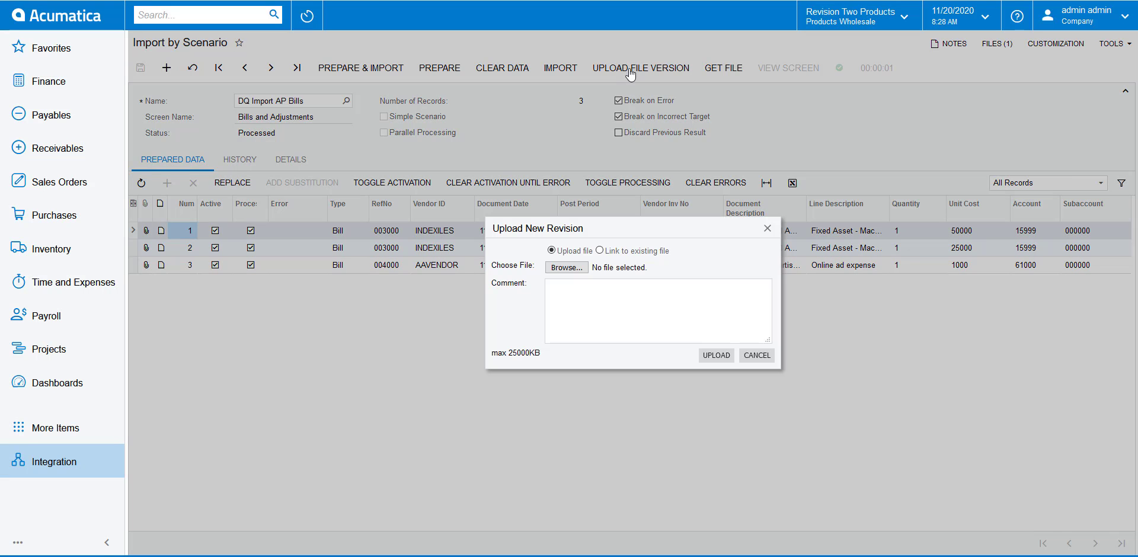
click(573, 268)
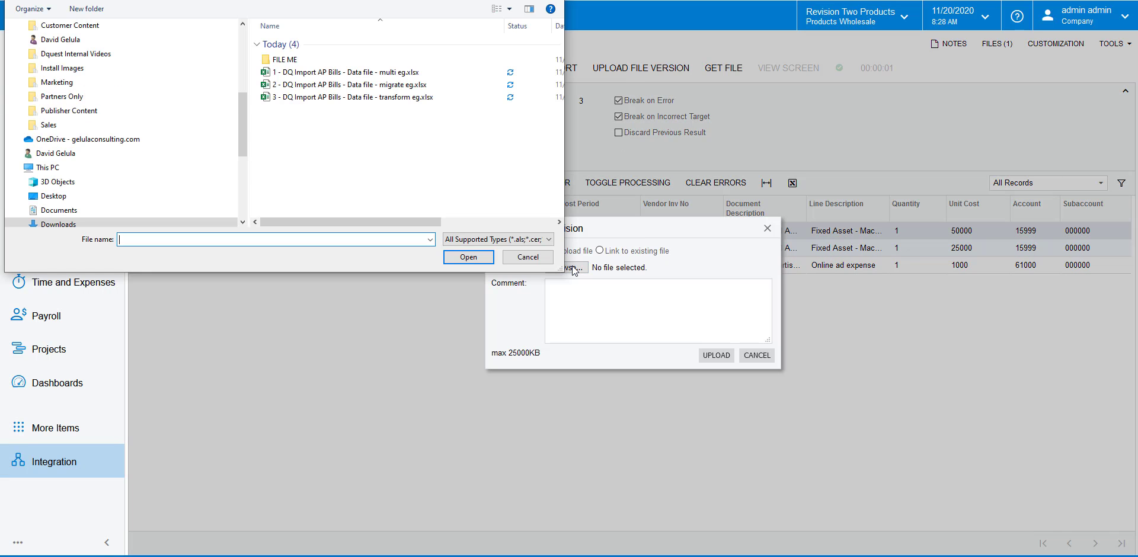
click(323, 85)
click(466, 257)
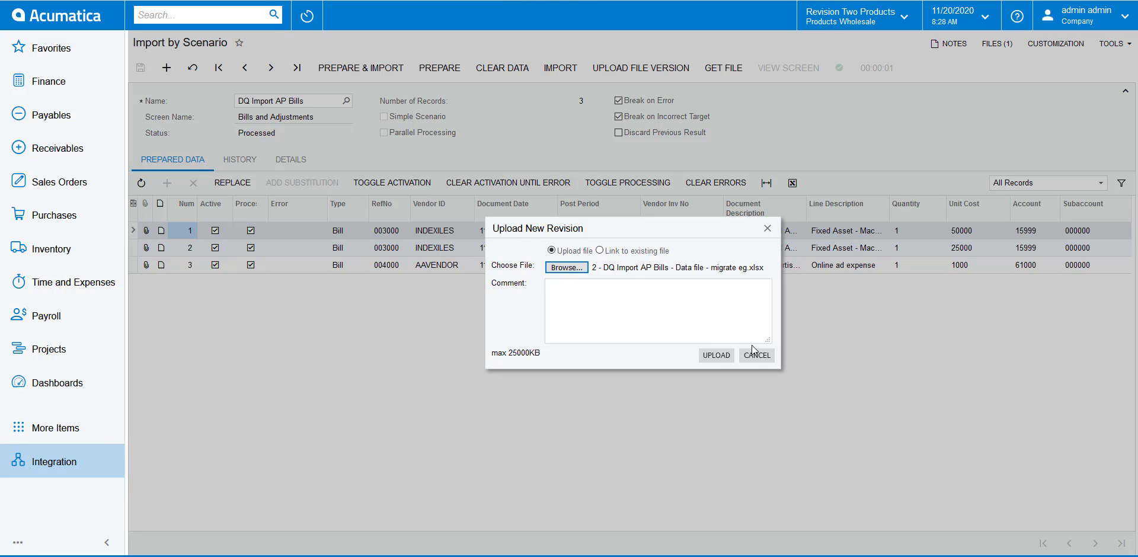
click(718, 356)
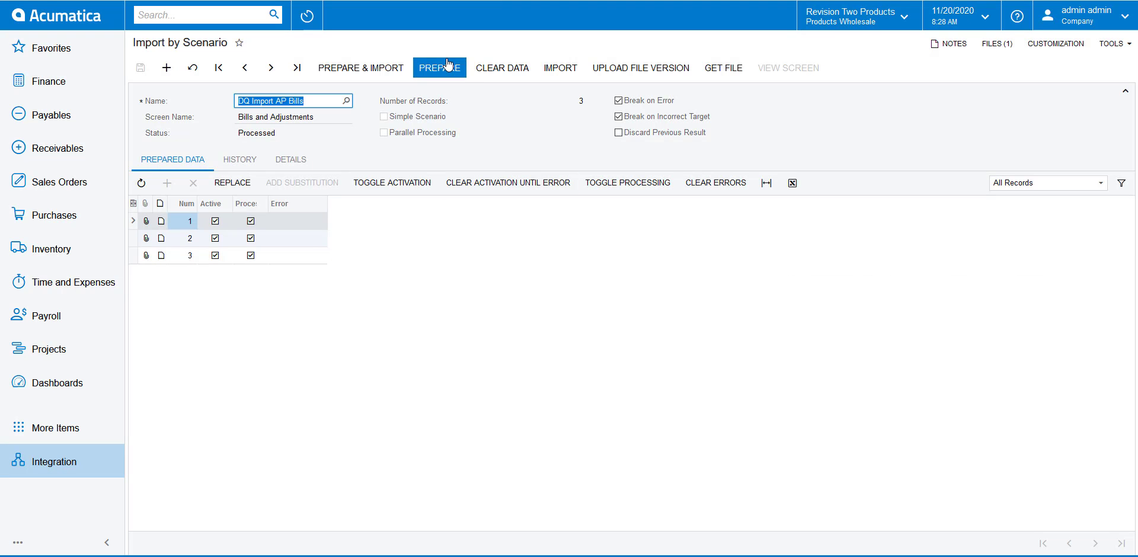
Prepare the migration data for the DQ Import AP Bills scenario and import the open invoice.
click(448, 66)
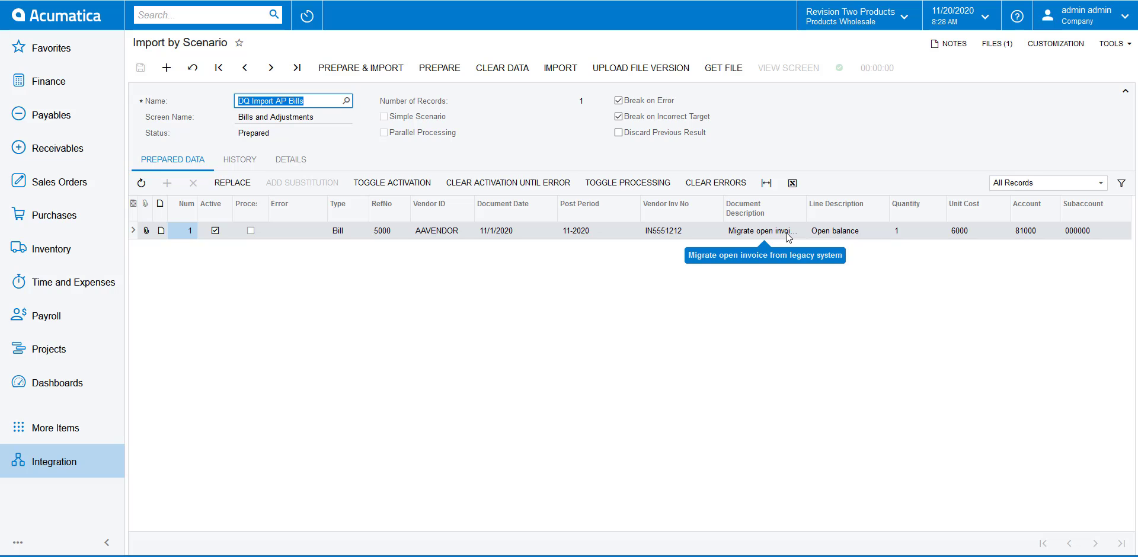
click(561, 69)
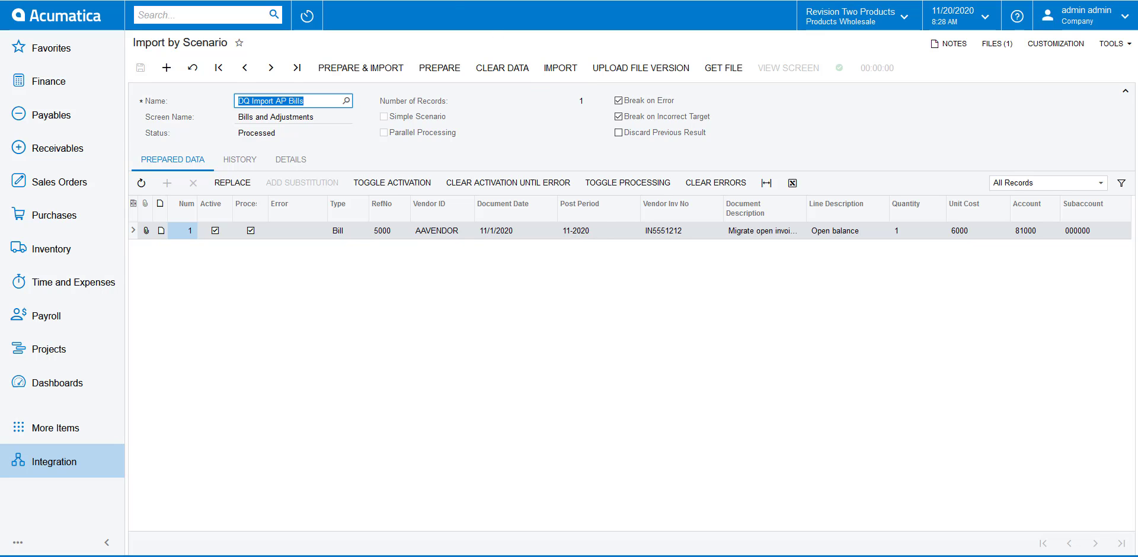
Open imported bill 5000 from the refreshed Bills and Adjustments list, take it off hold and release it.
key(ctrl+Tab)
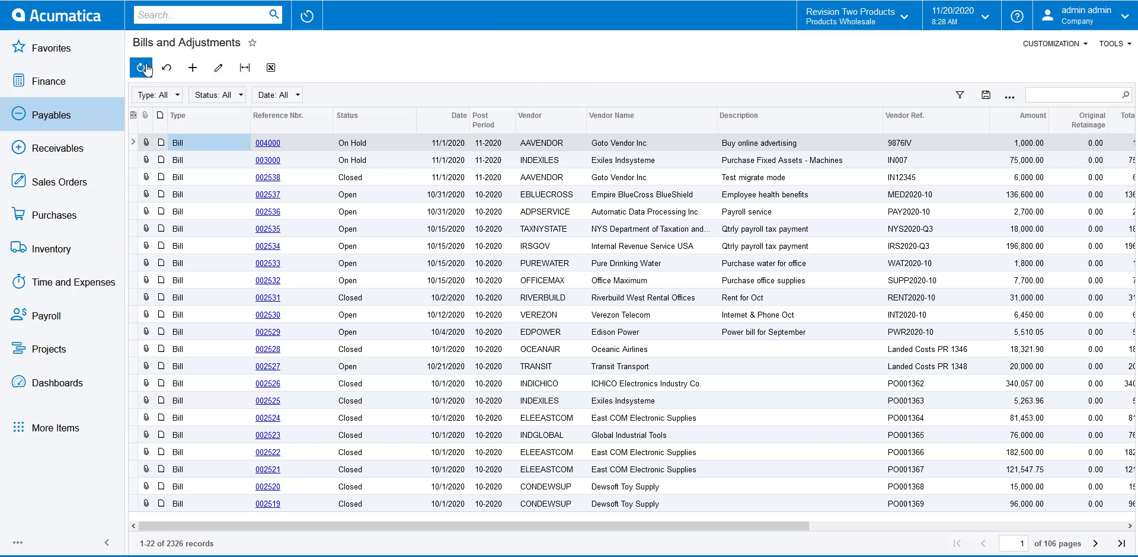
click(142, 67)
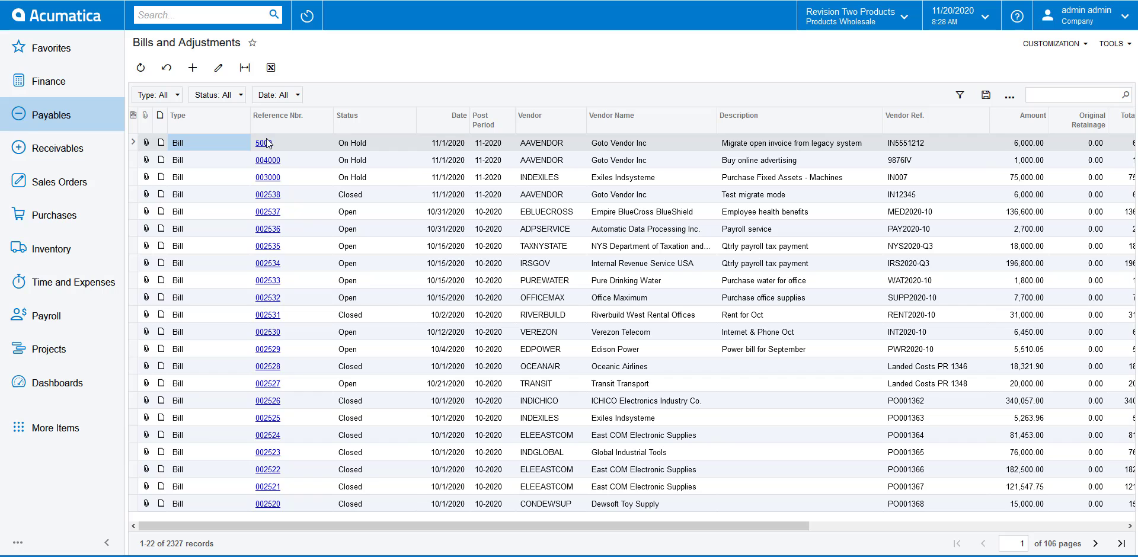
click(265, 143)
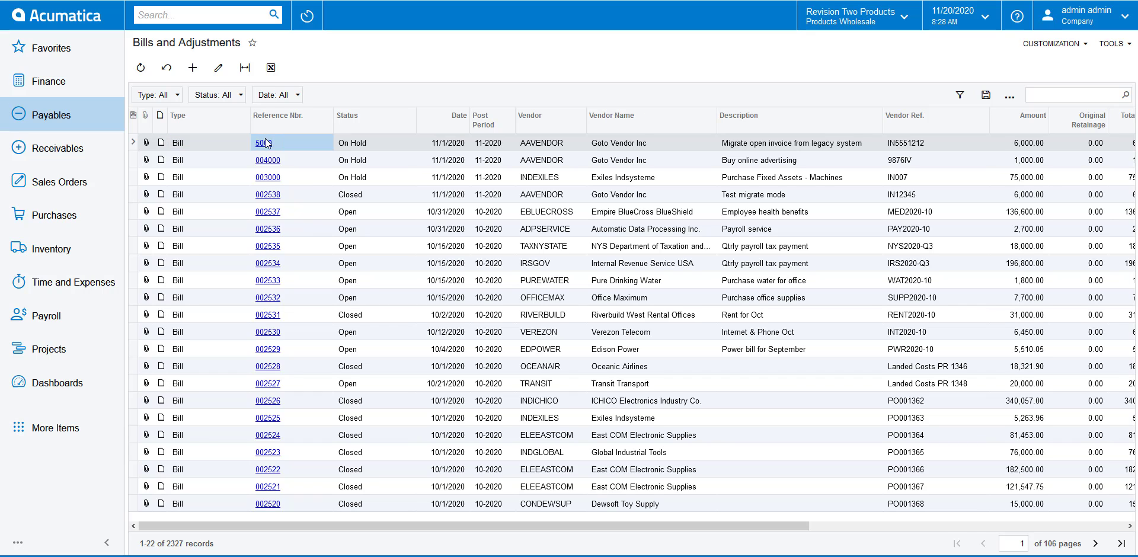
click(264, 143)
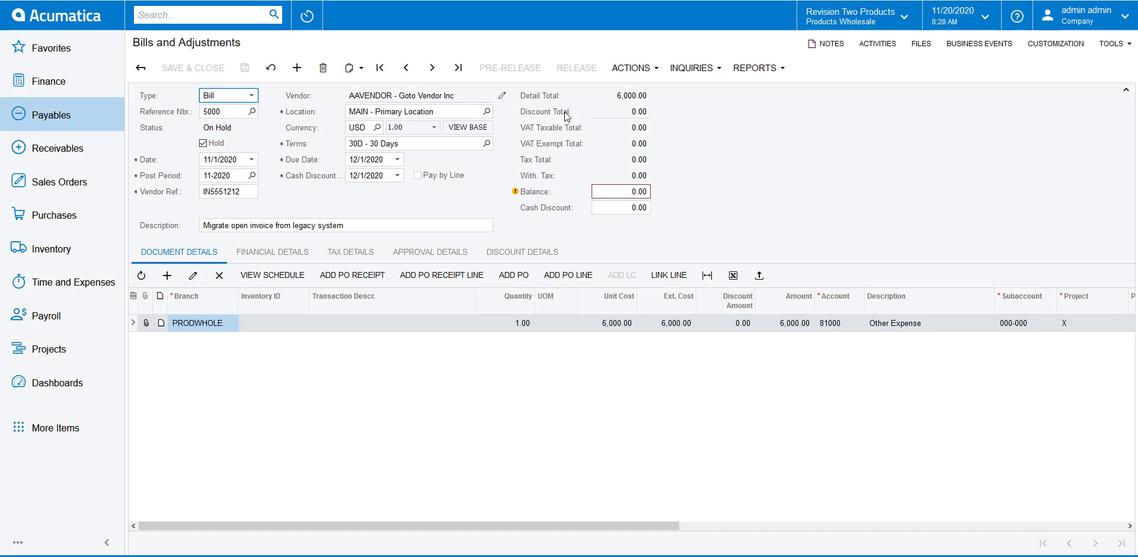
click(213, 146)
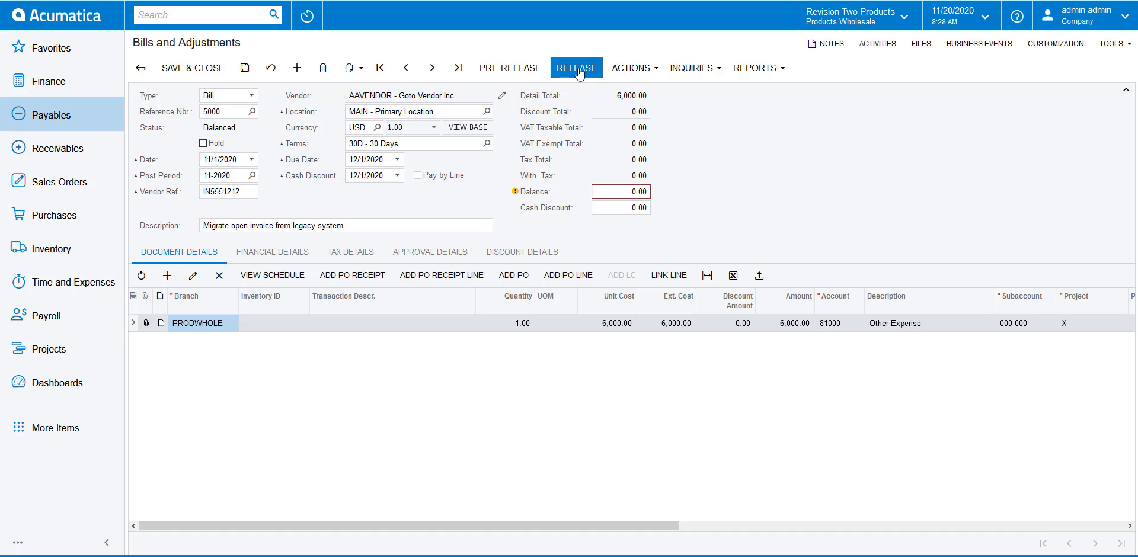
click(578, 69)
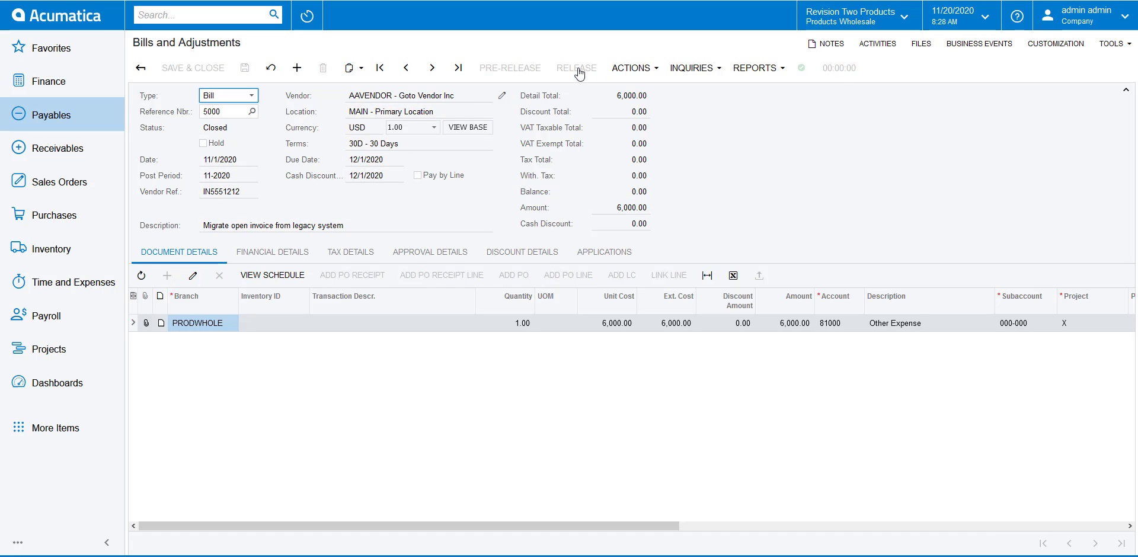
Check the general ledger link in bill 5000's financial details and return to the bills list.
click(276, 255)
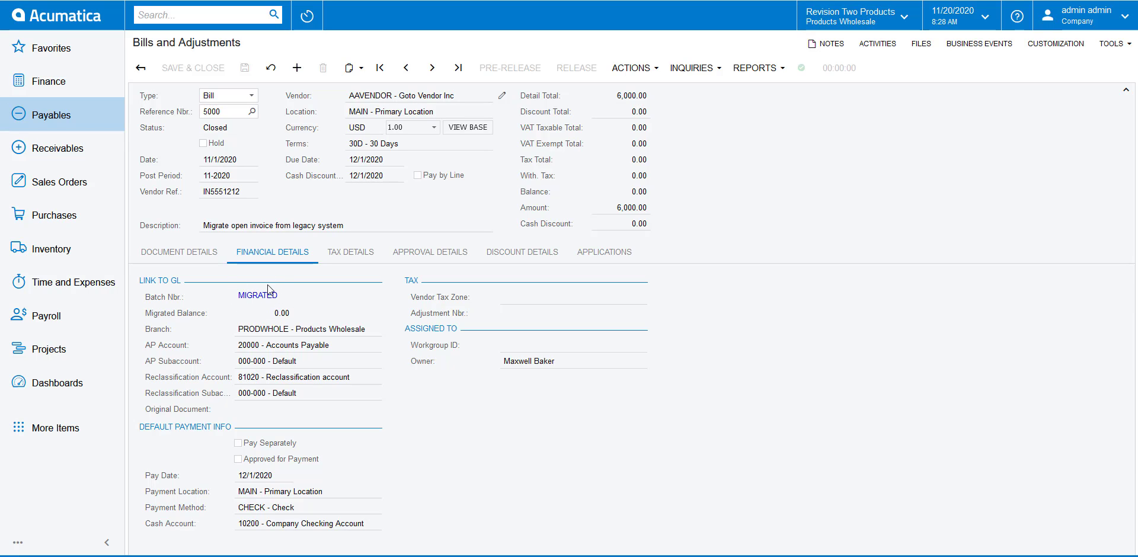
click(140, 67)
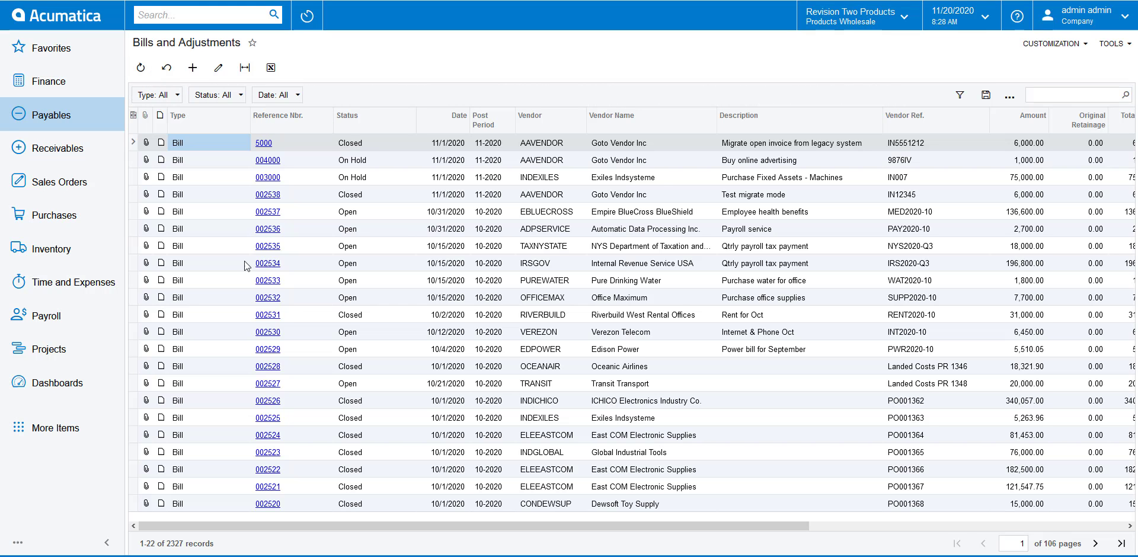
Open bill 002532 and review the journal transaction linked in its financial details, then close the transaction window.
click(263, 299)
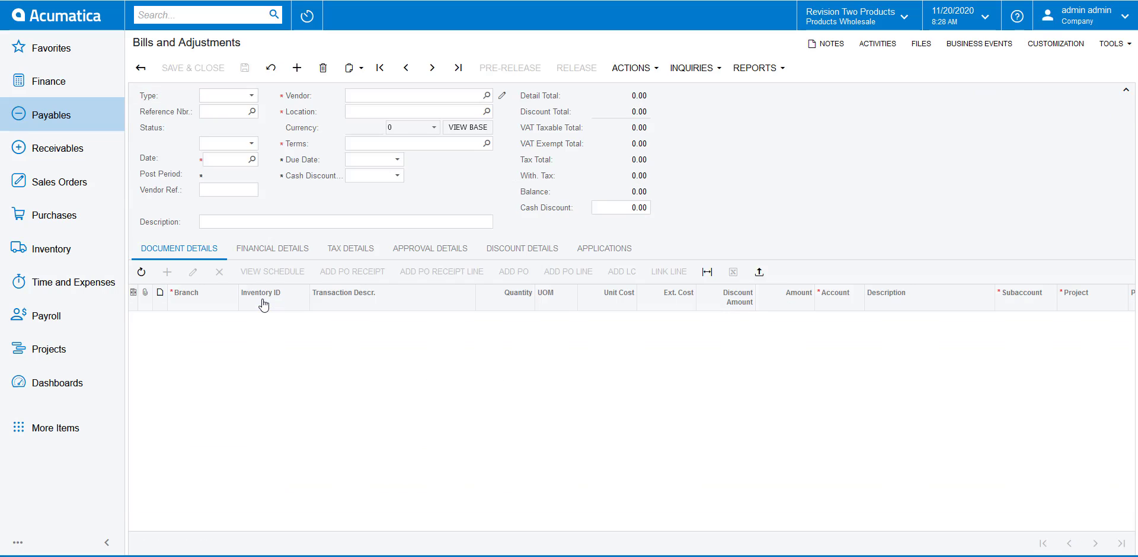
click(276, 254)
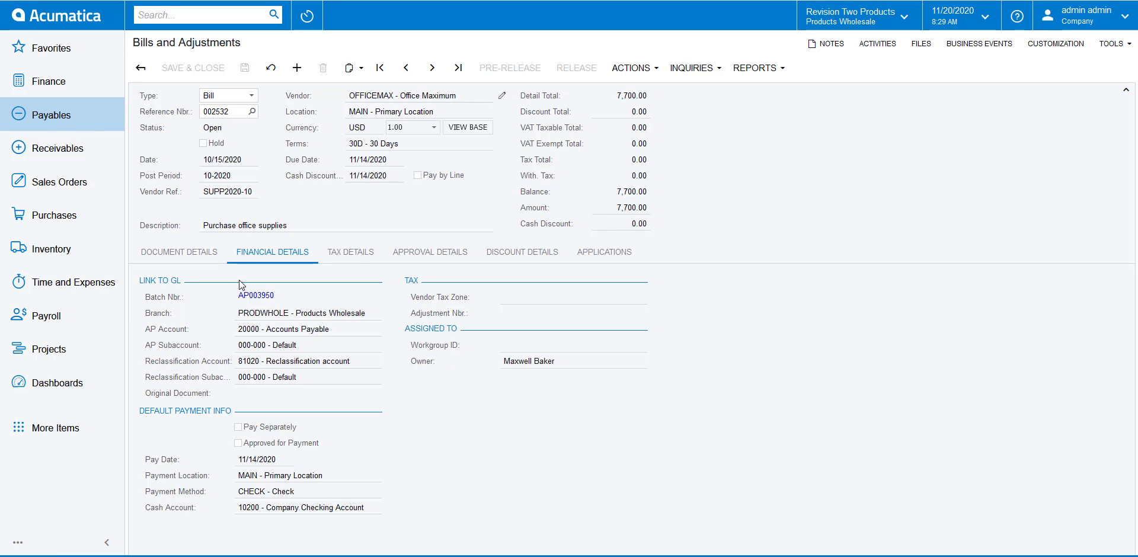
click(256, 295)
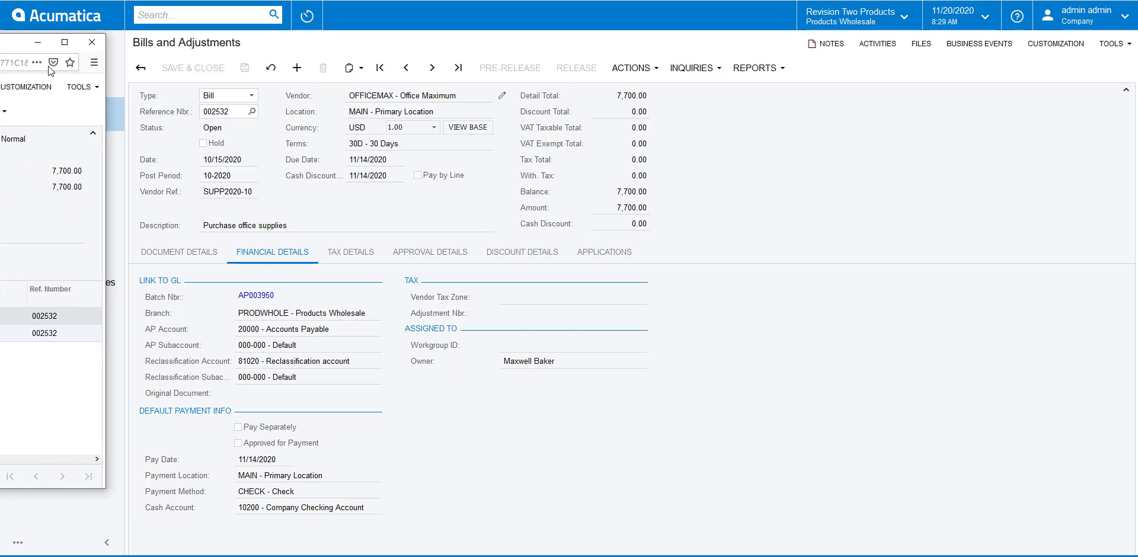
drag(625, 66, 763, 64)
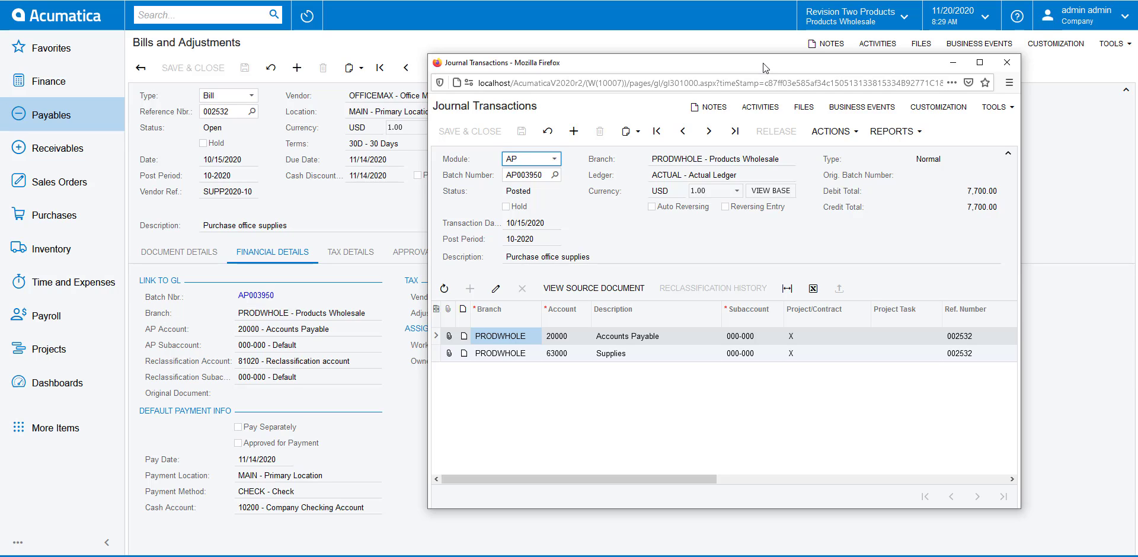
click(1005, 63)
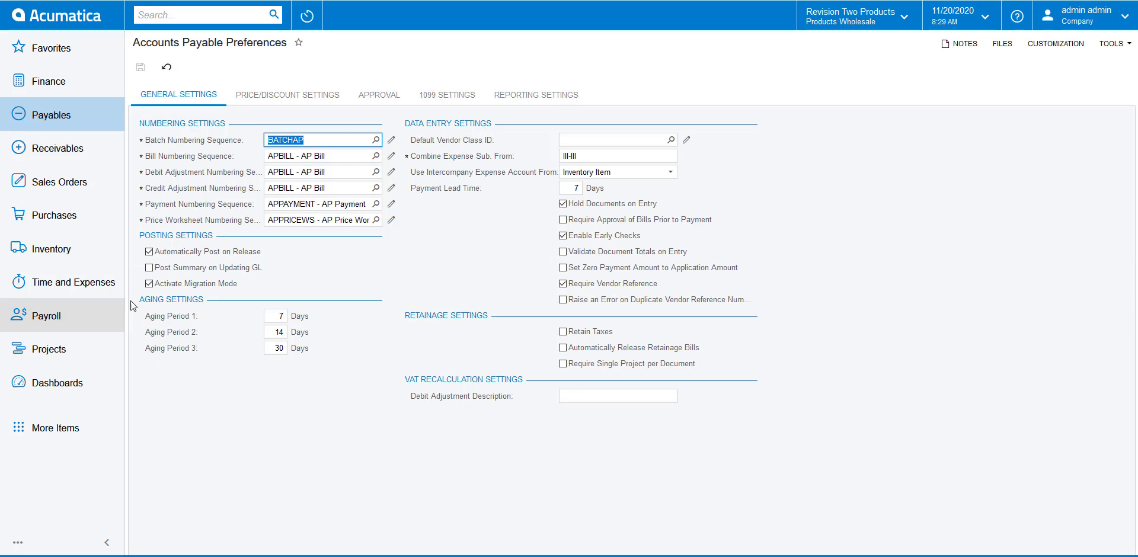
Turn off migration mode in the Accounts Payable Preferences and save the change.
click(148, 285)
click(141, 69)
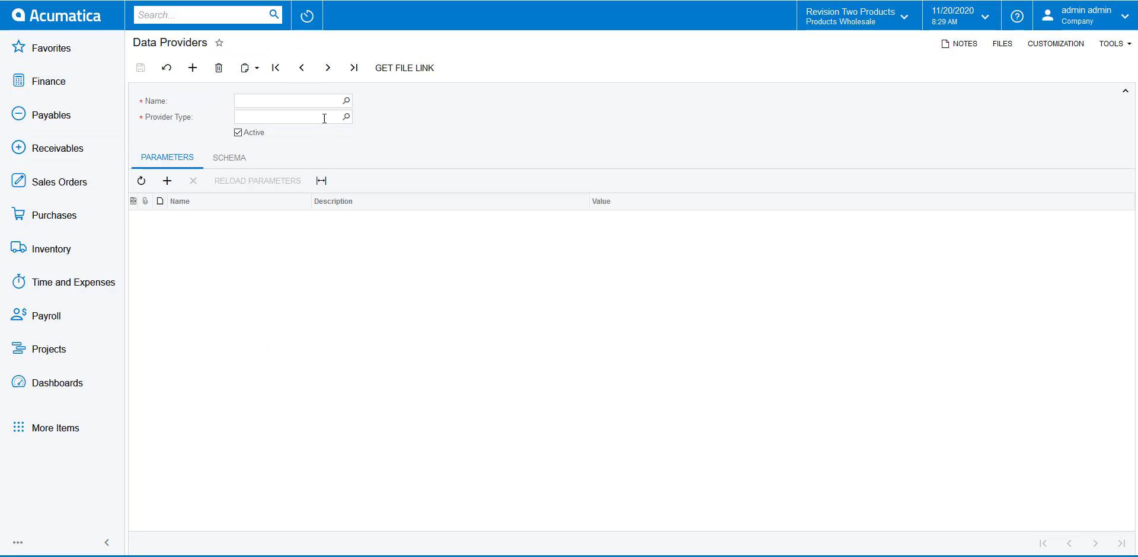
Load the DQ Import AP Bills data provider, export it as XML and save the file.
click(345, 100)
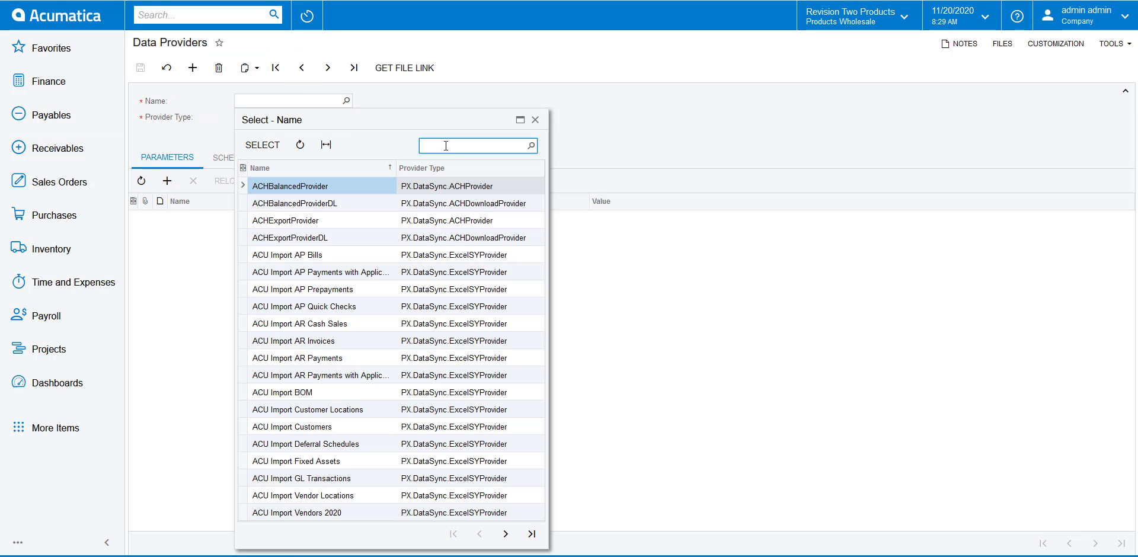
text(dq)
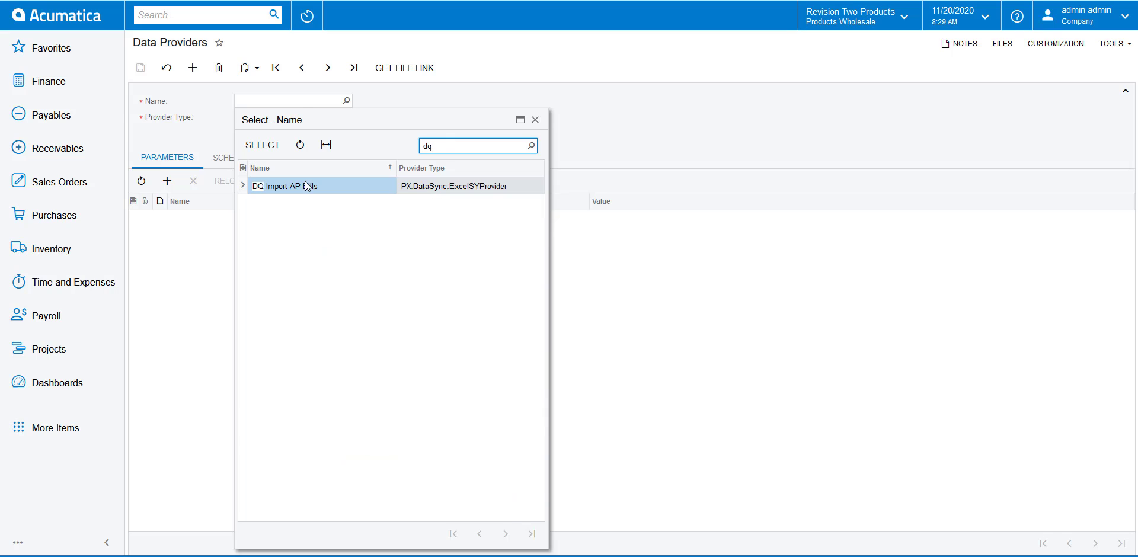
double_click(300, 185)
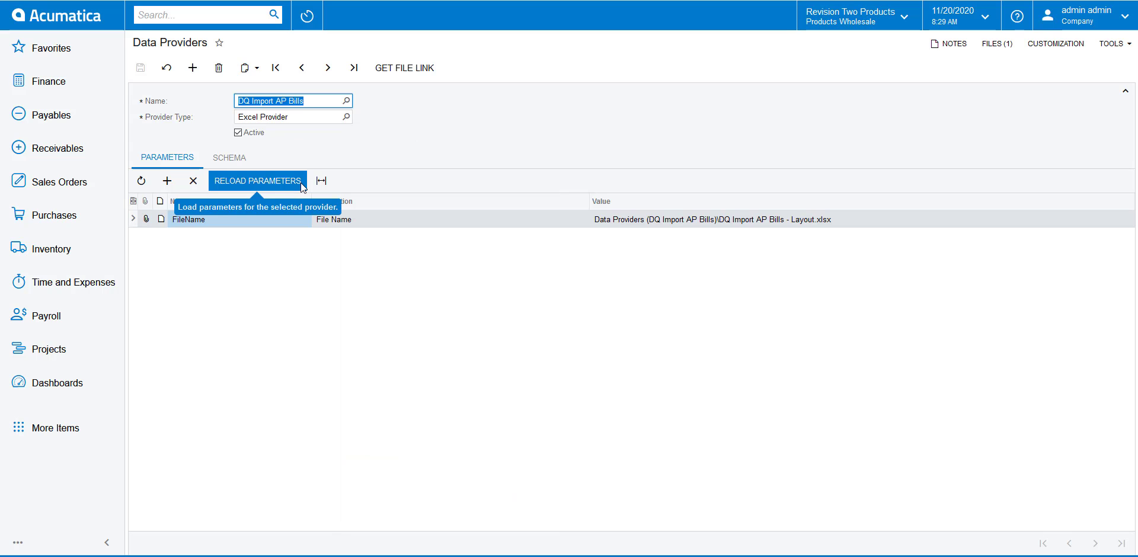
click(257, 70)
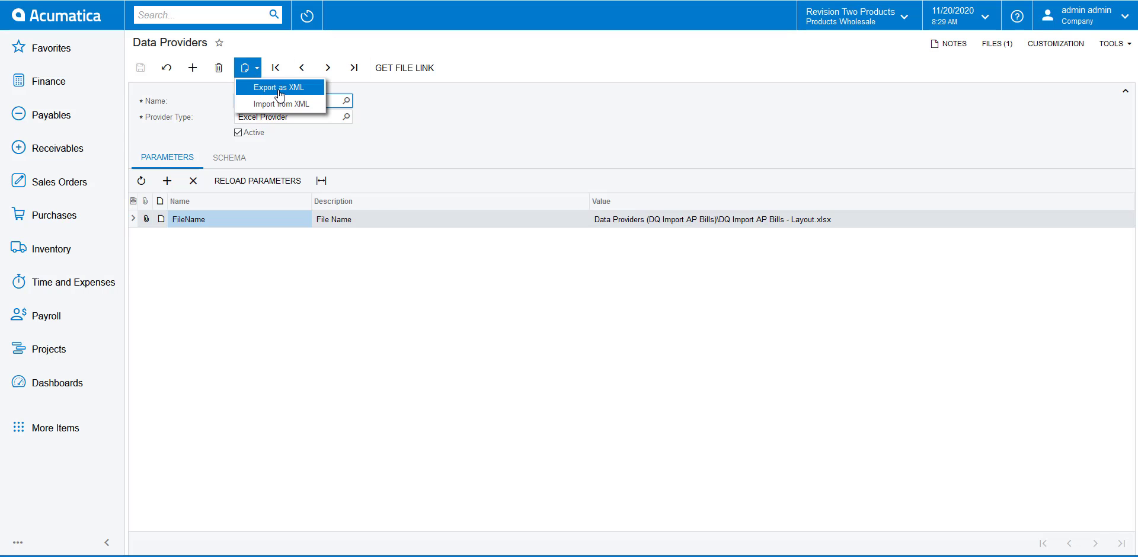
click(280, 89)
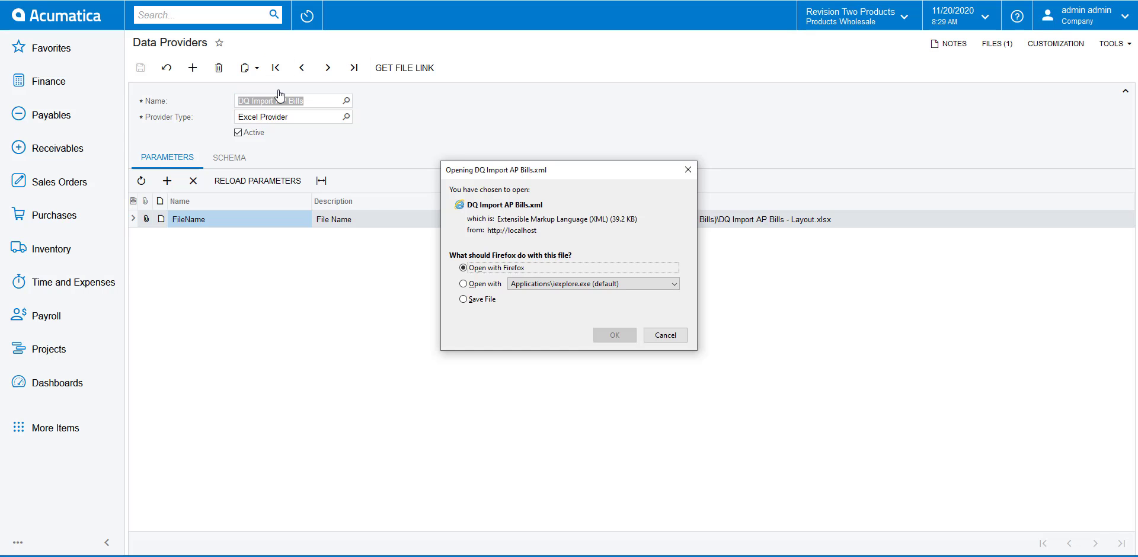
click(469, 297)
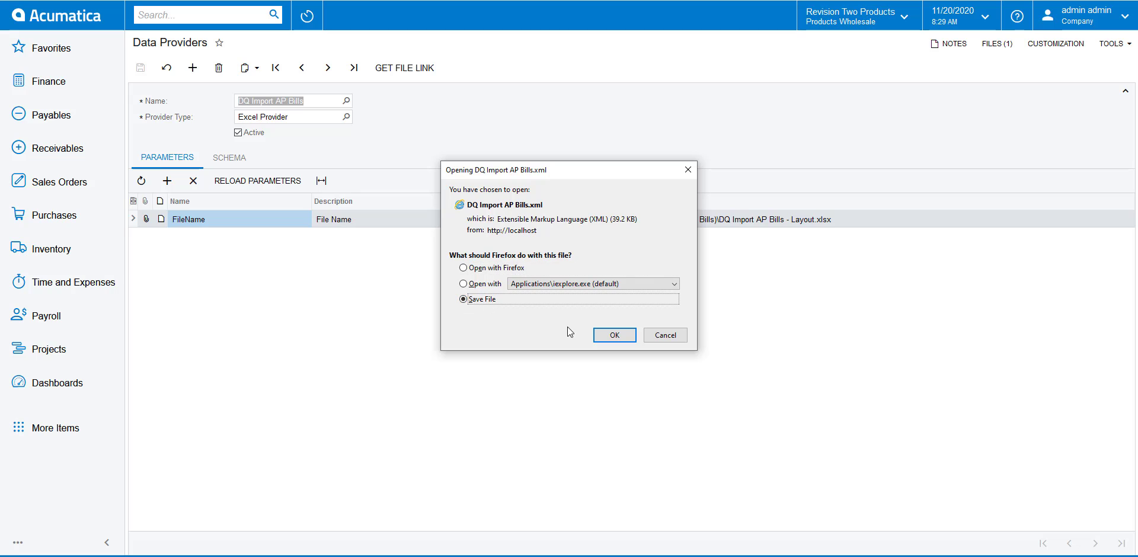
click(609, 335)
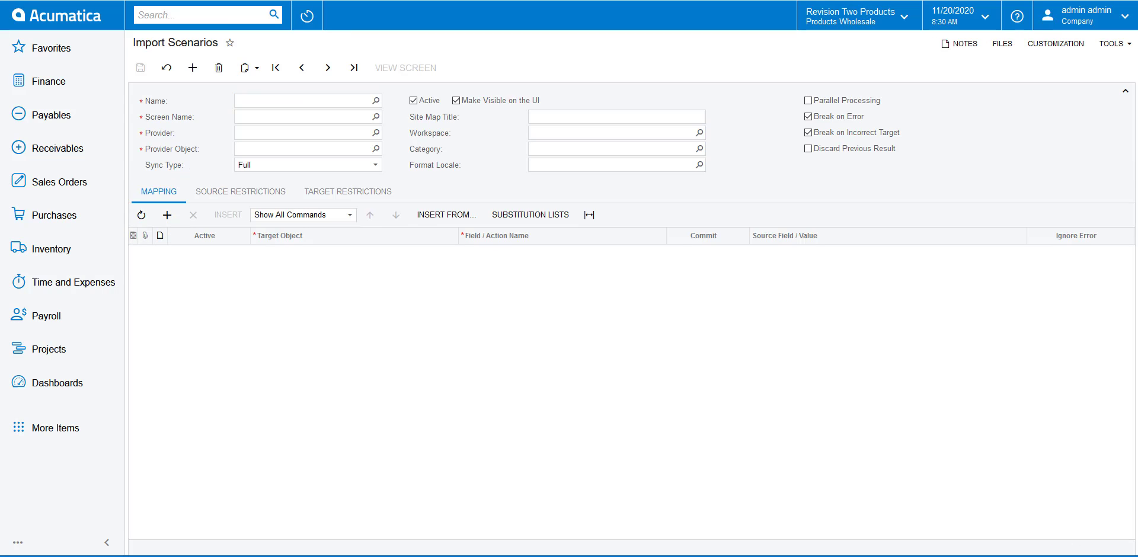
Load the DQ Import AP Bills import scenario, export it as XML and save the file.
click(376, 101)
text(dq)
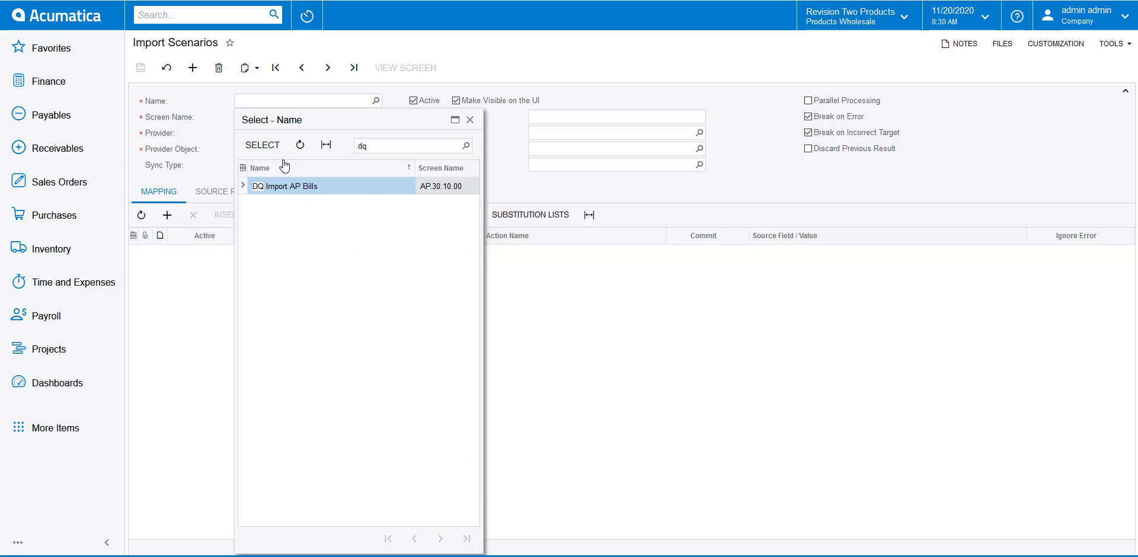
click(272, 147)
click(254, 69)
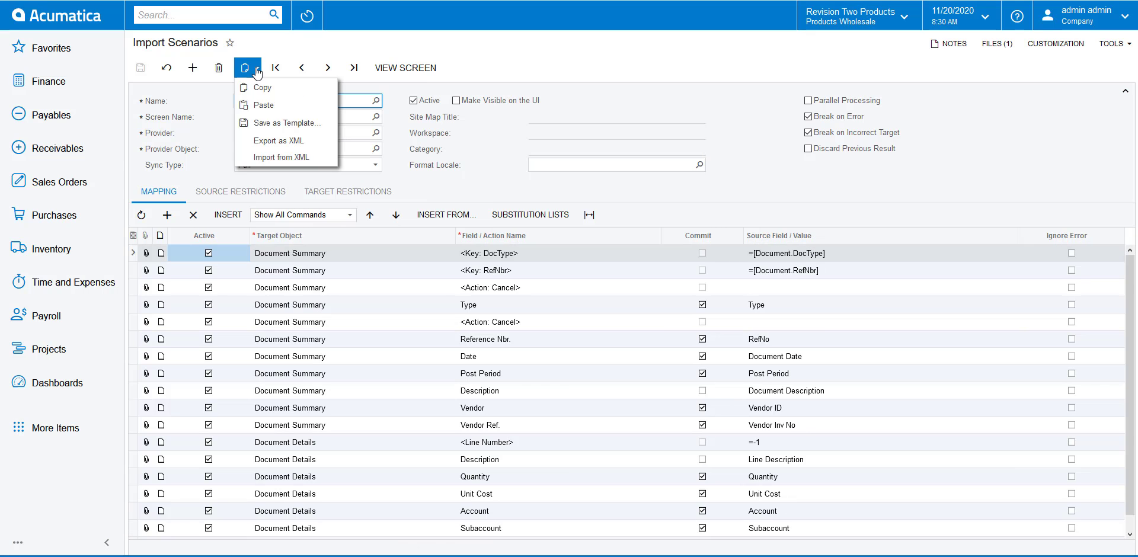
click(262, 141)
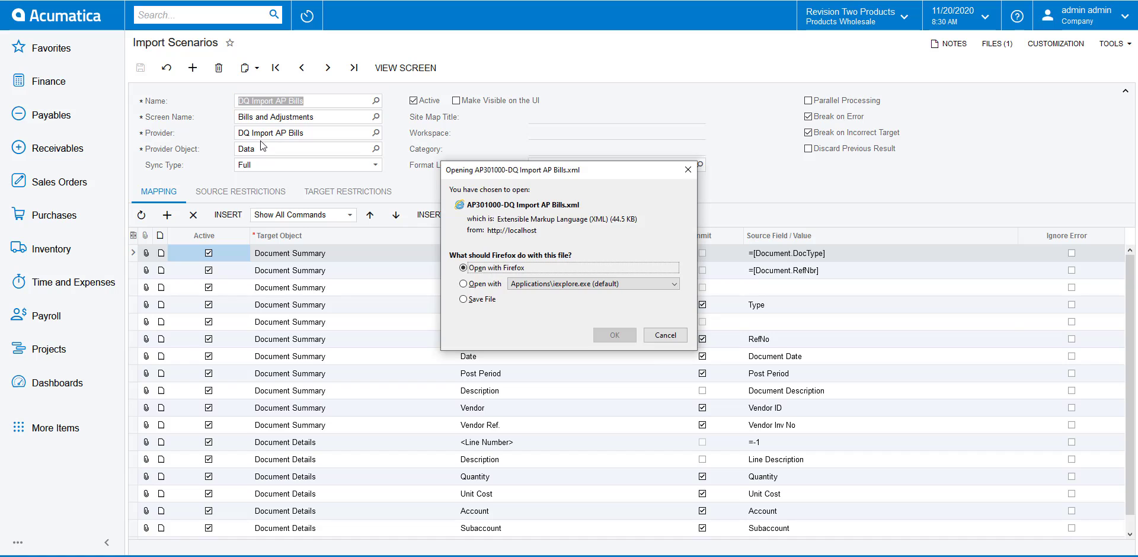
click(481, 300)
click(613, 336)
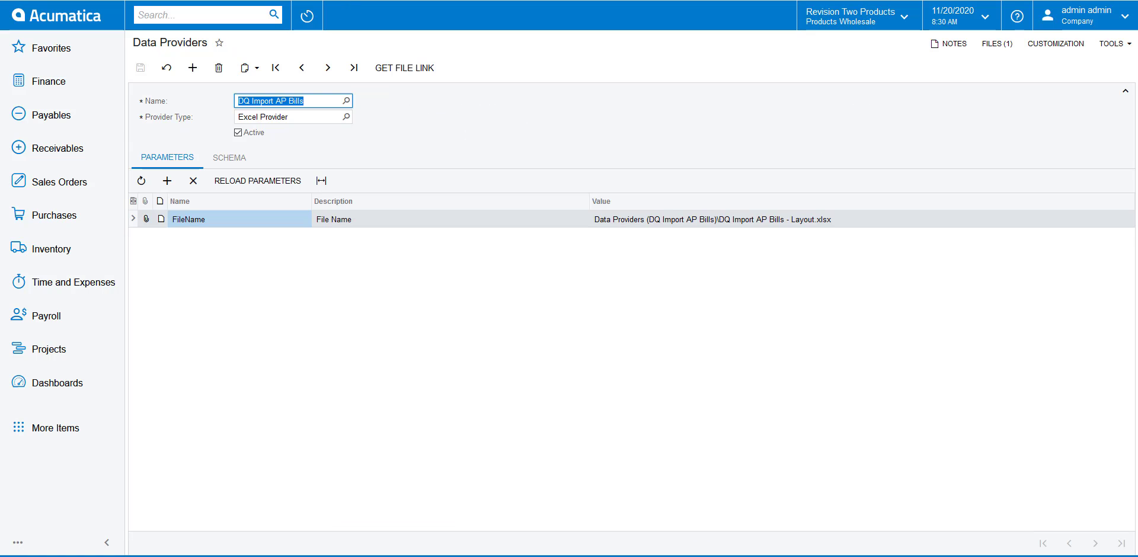
Switch to the Another Company tenant and search its data providers for a DQ provider.
click(1093, 21)
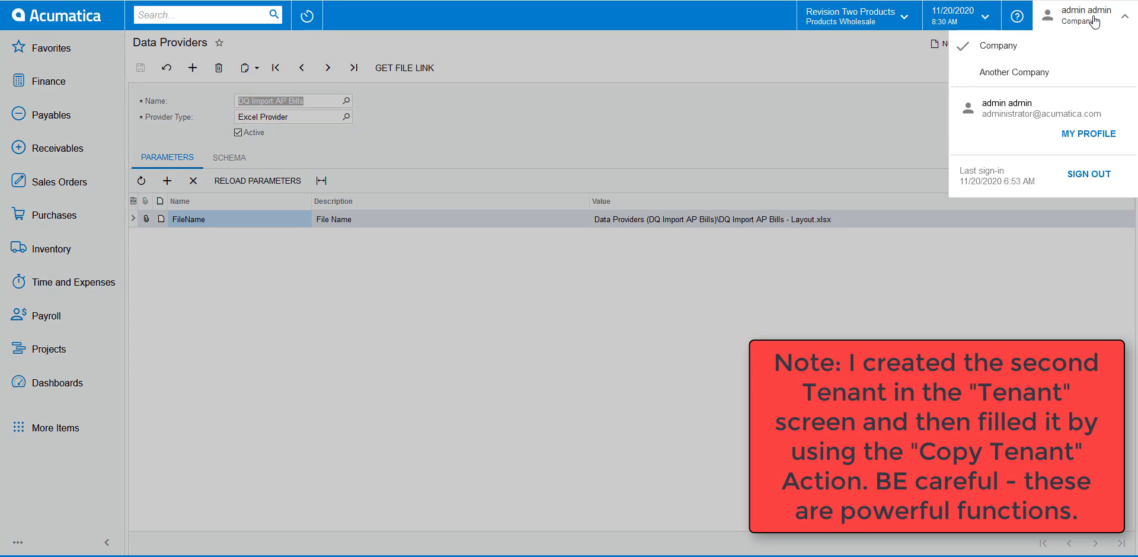
click(1008, 77)
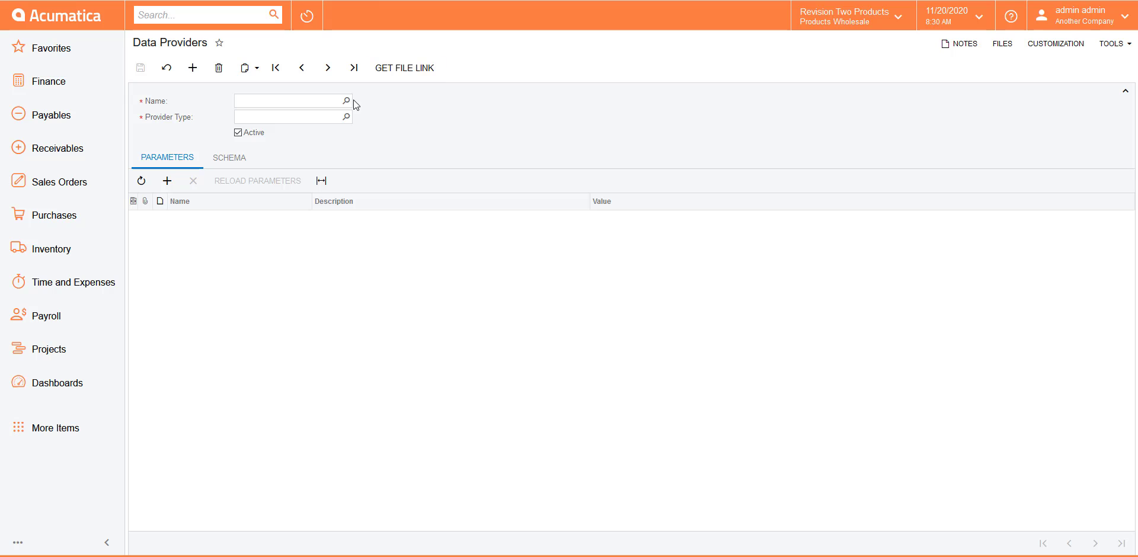
click(348, 101)
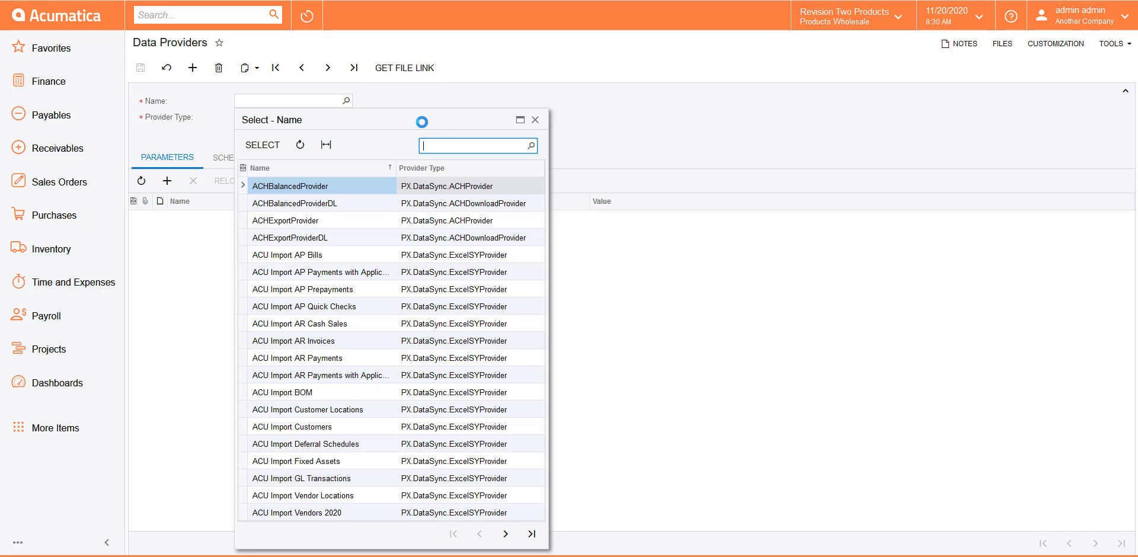
text(dq;)
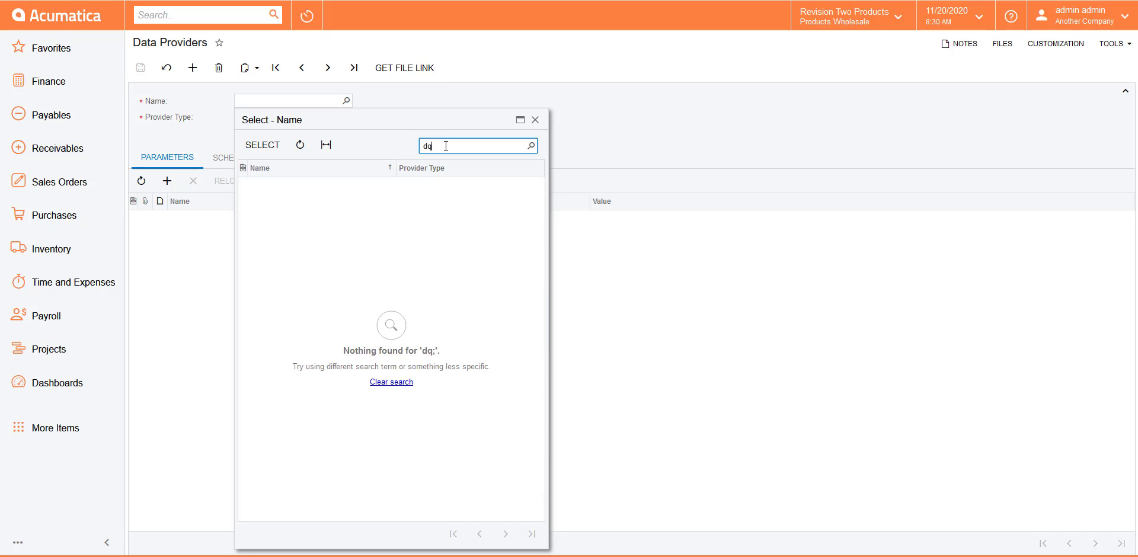
click(535, 120)
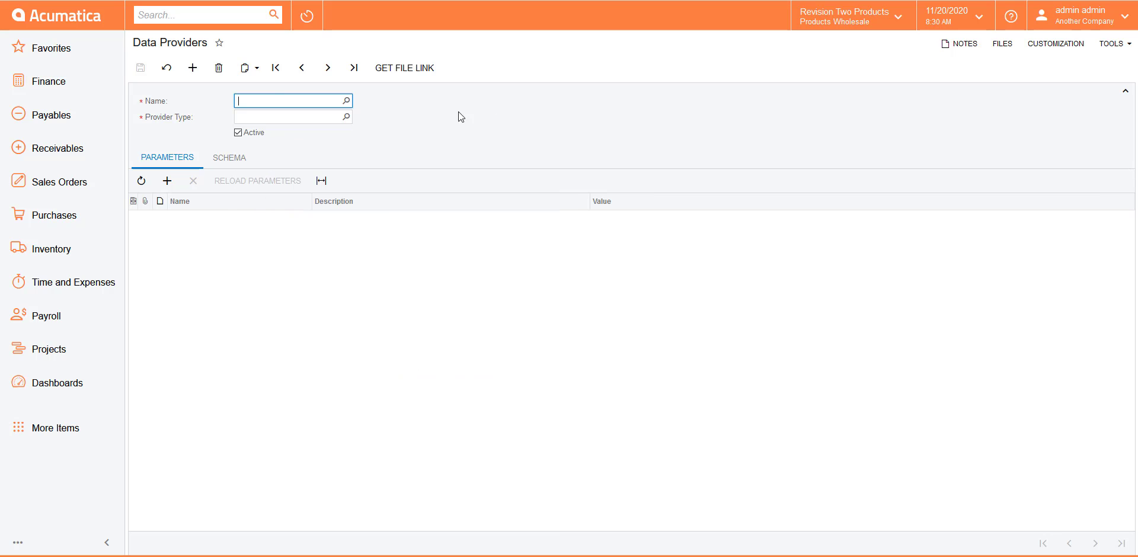
Import the data provider from "DQ Import AP Bills.xml" and check the source fields of its Data schema object.
click(256, 73)
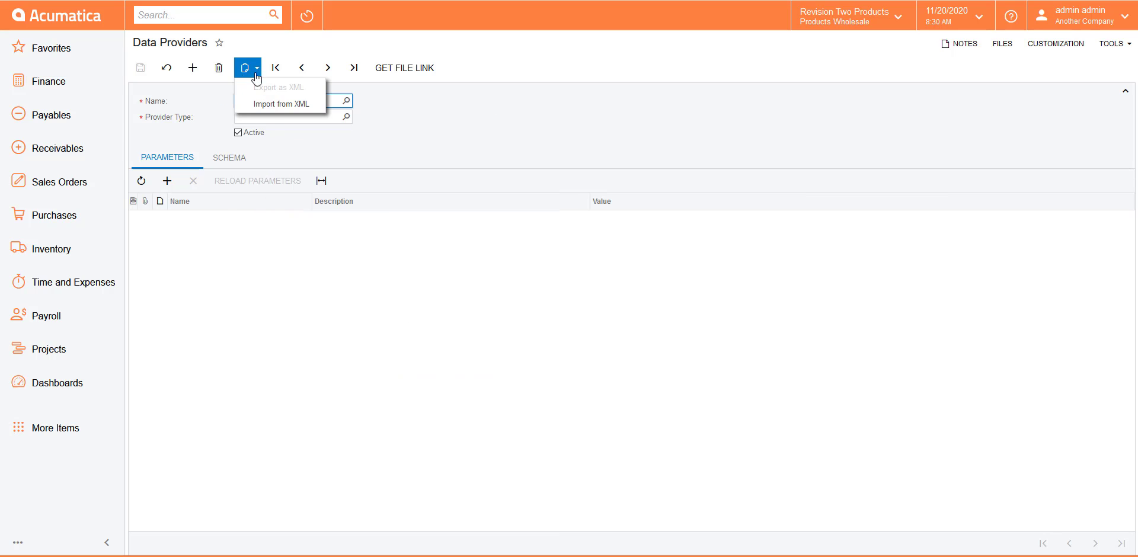
click(276, 107)
click(592, 294)
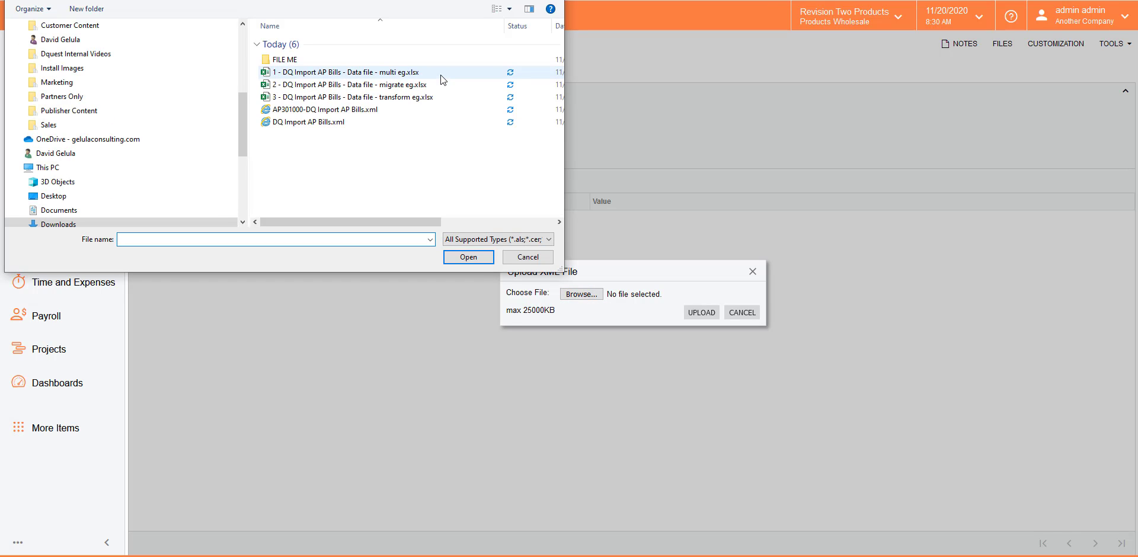
click(308, 121)
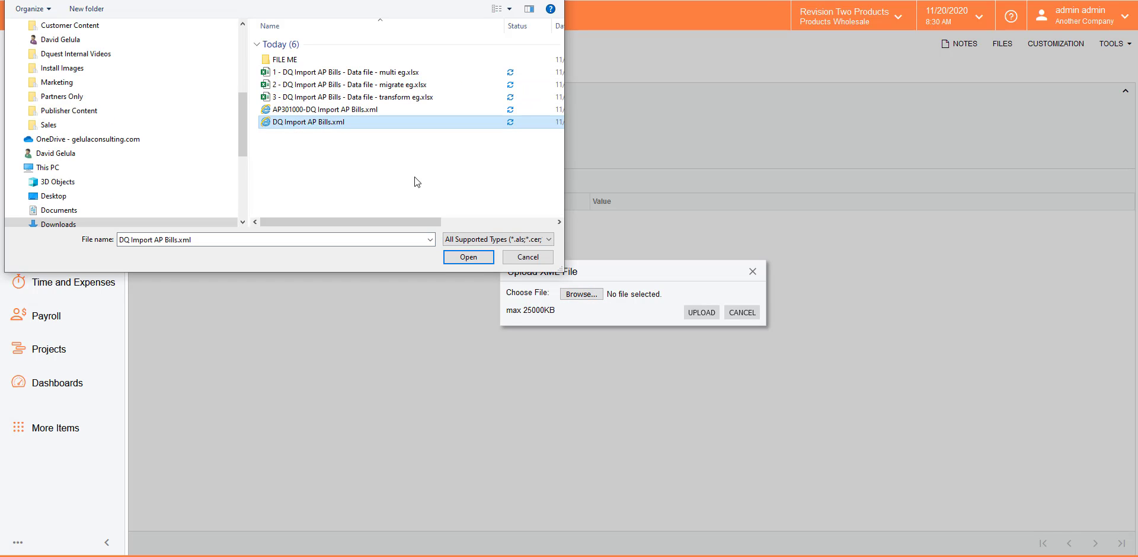
click(467, 257)
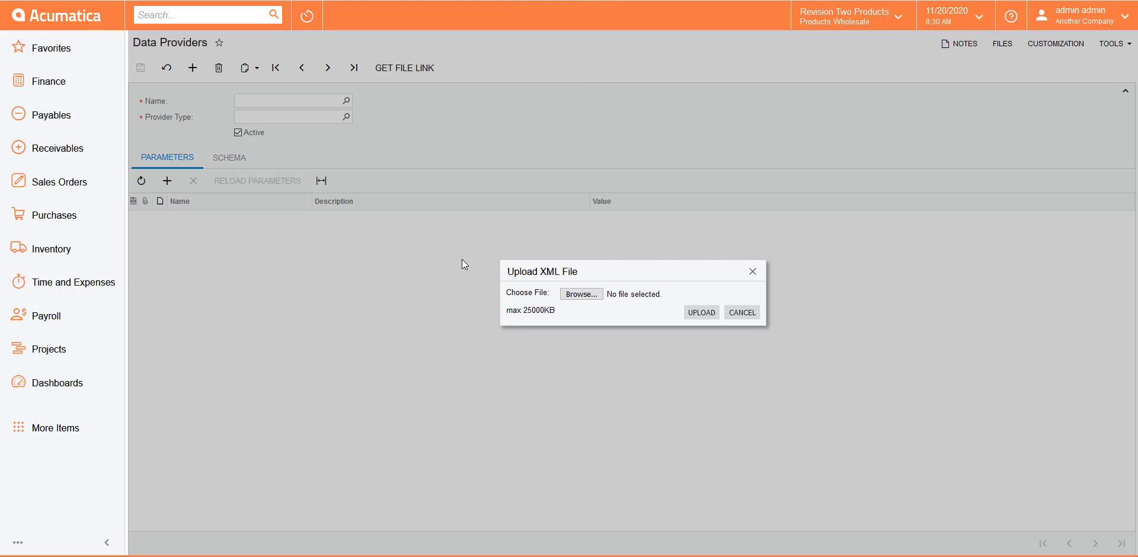
click(699, 314)
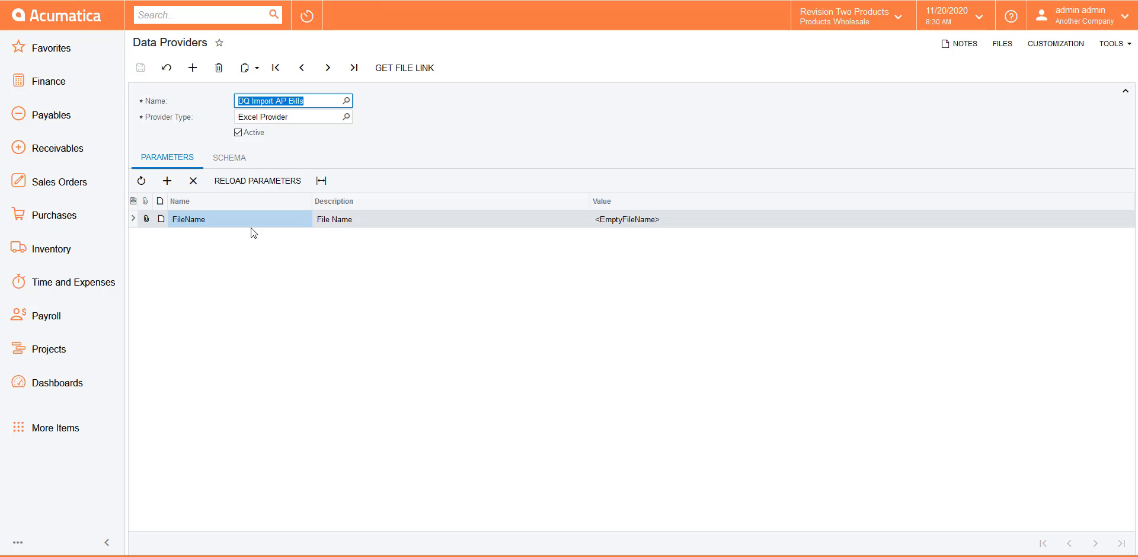
click(229, 157)
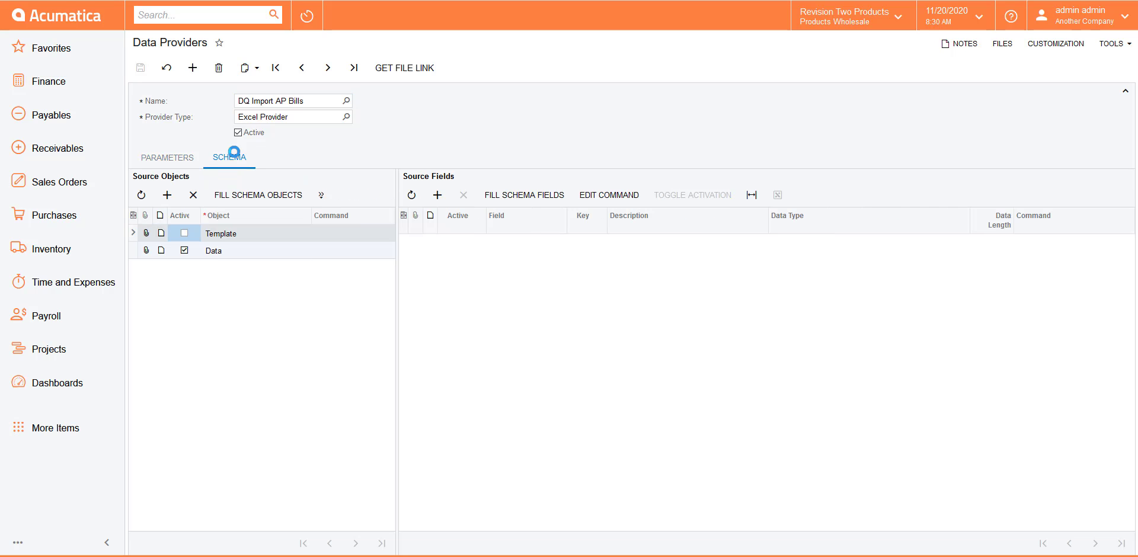
click(215, 255)
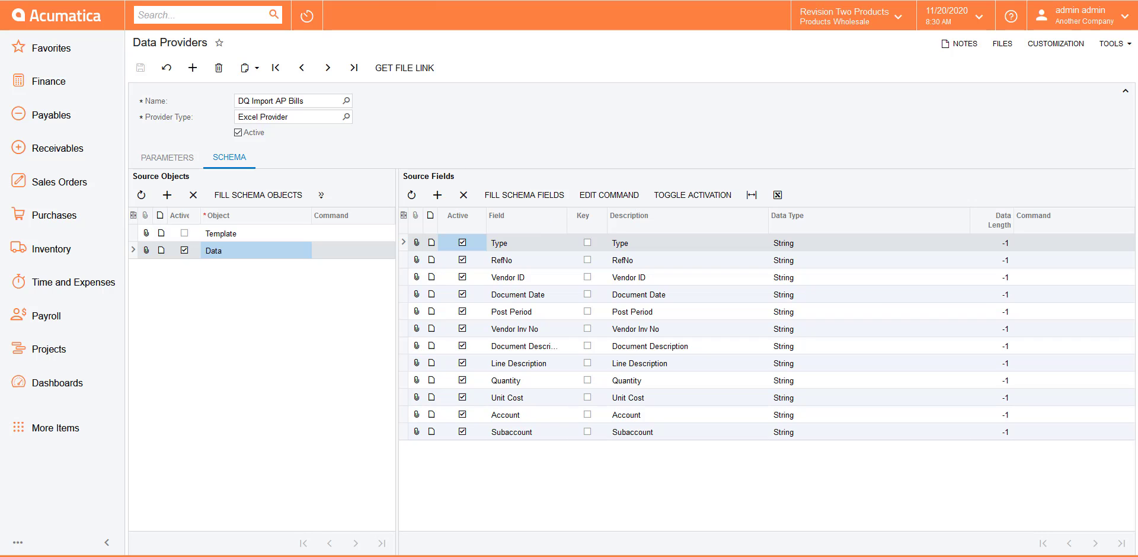
Find and open the Import Scenarios screen, and search its scenario names for "dq".
click(227, 19)
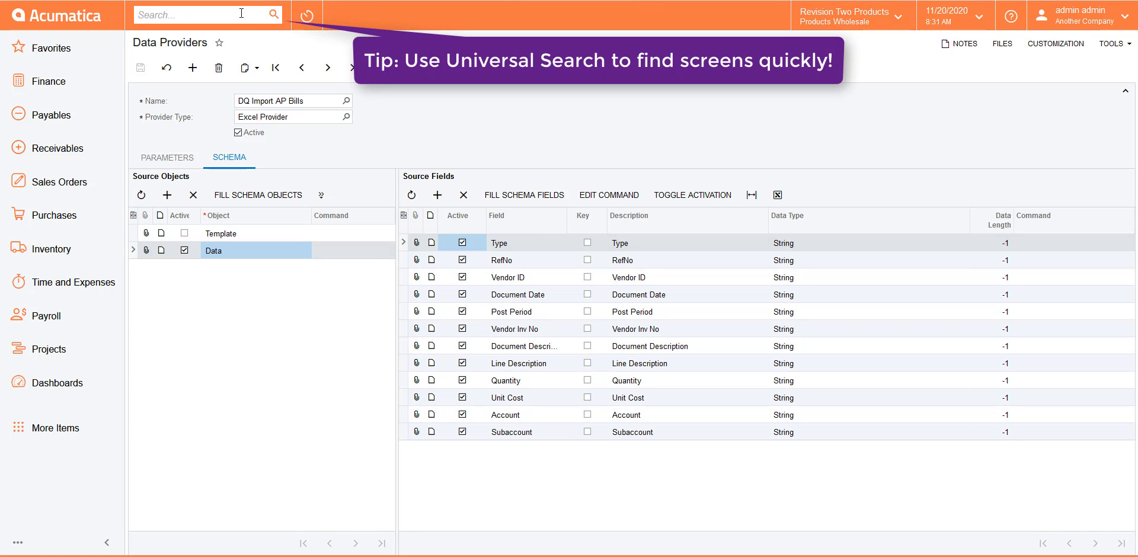
text(import)
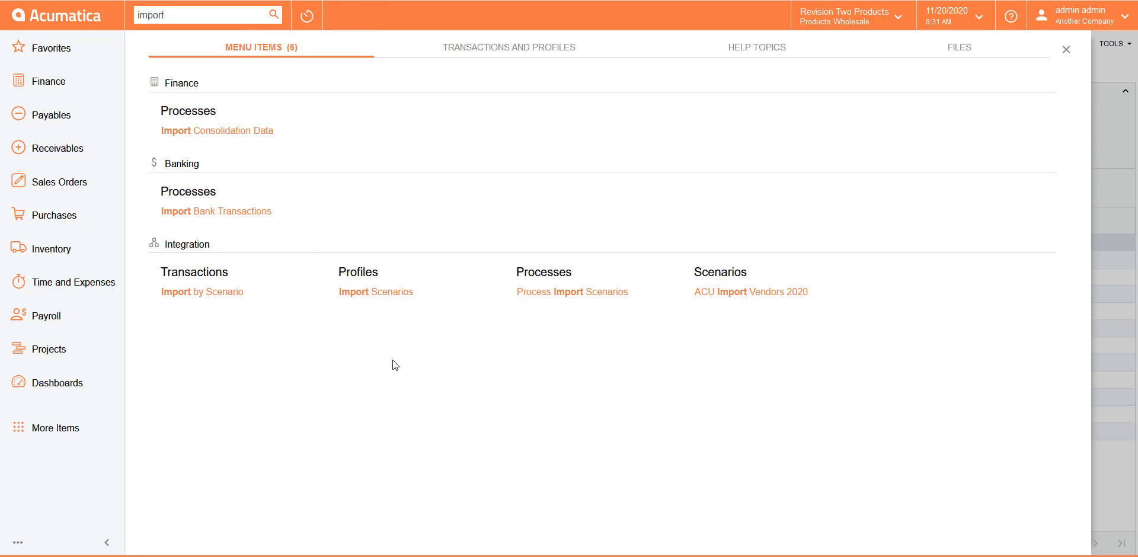
click(384, 295)
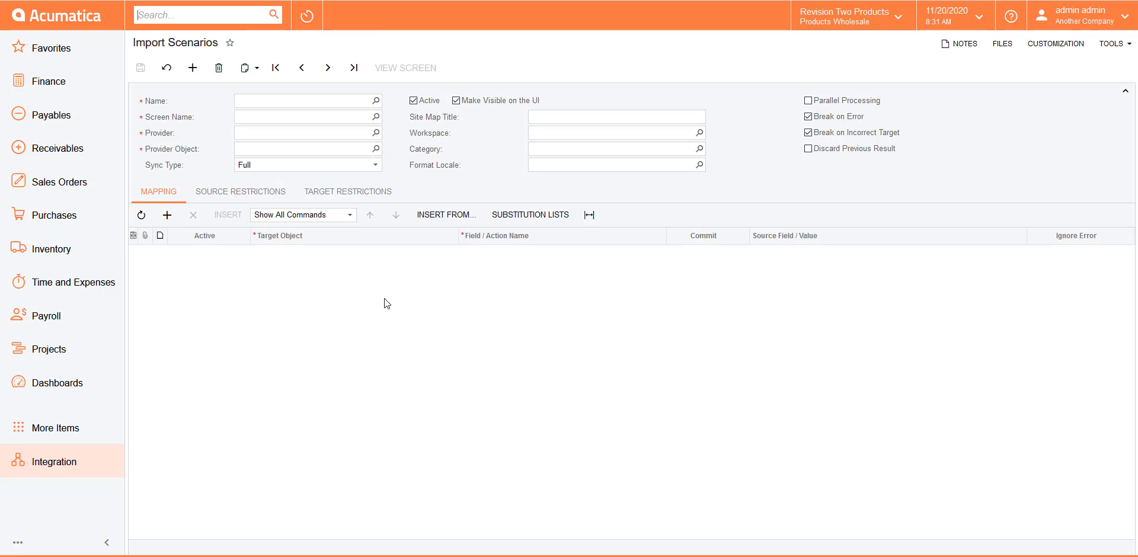
click(376, 101)
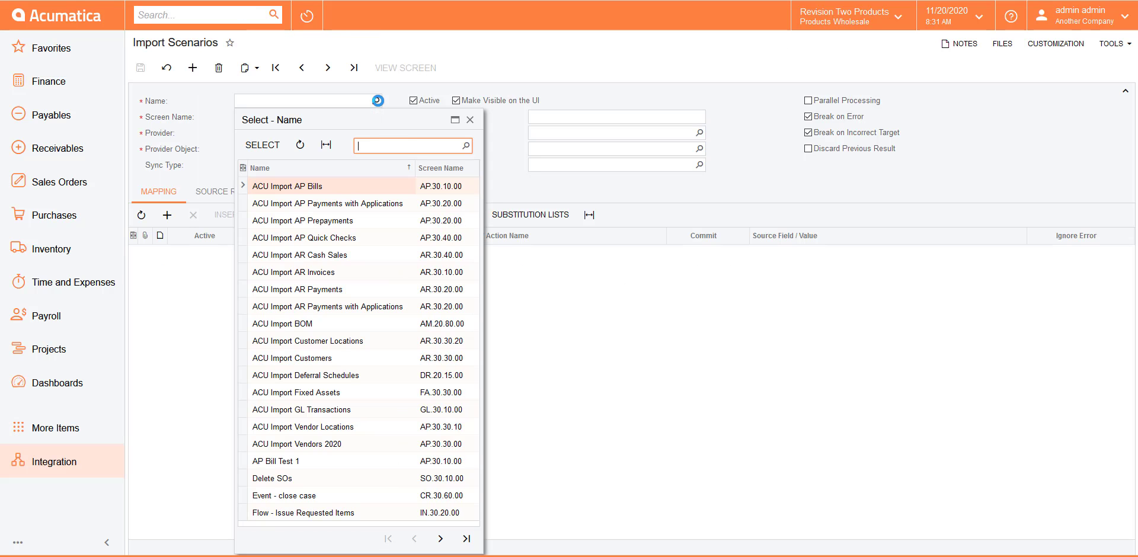
text(dq)
click(470, 120)
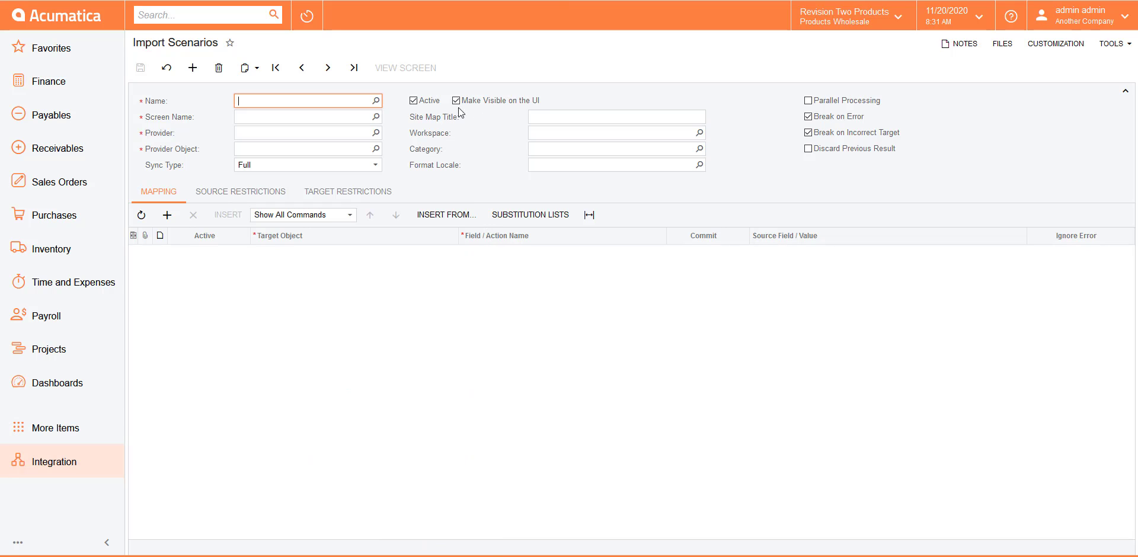
Import the scenario from the XML file "AP301000-DQ Import AP Bills.xml" into the Another Company tenant.
click(257, 71)
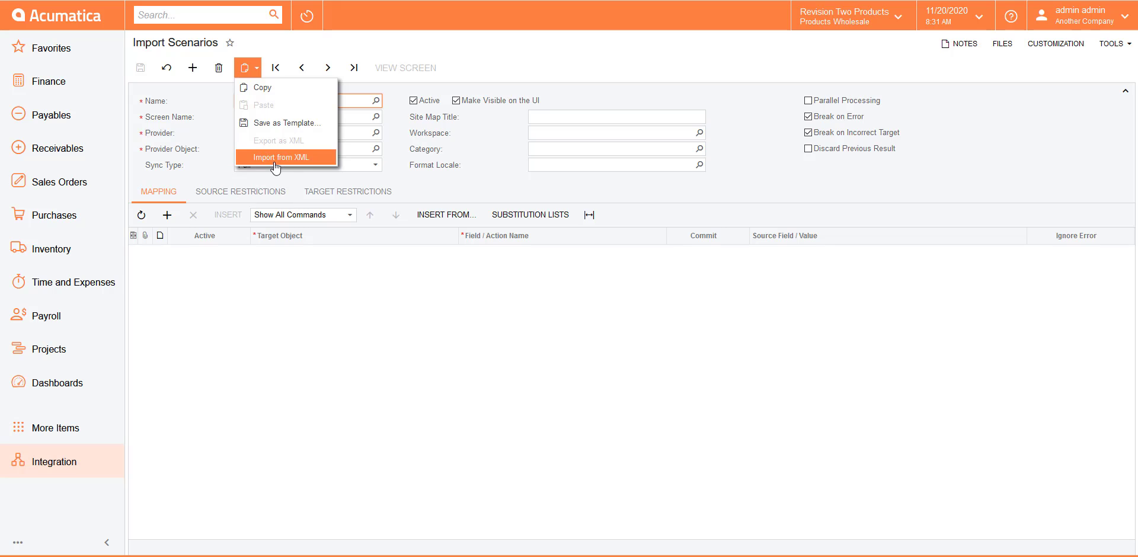
click(275, 158)
click(578, 294)
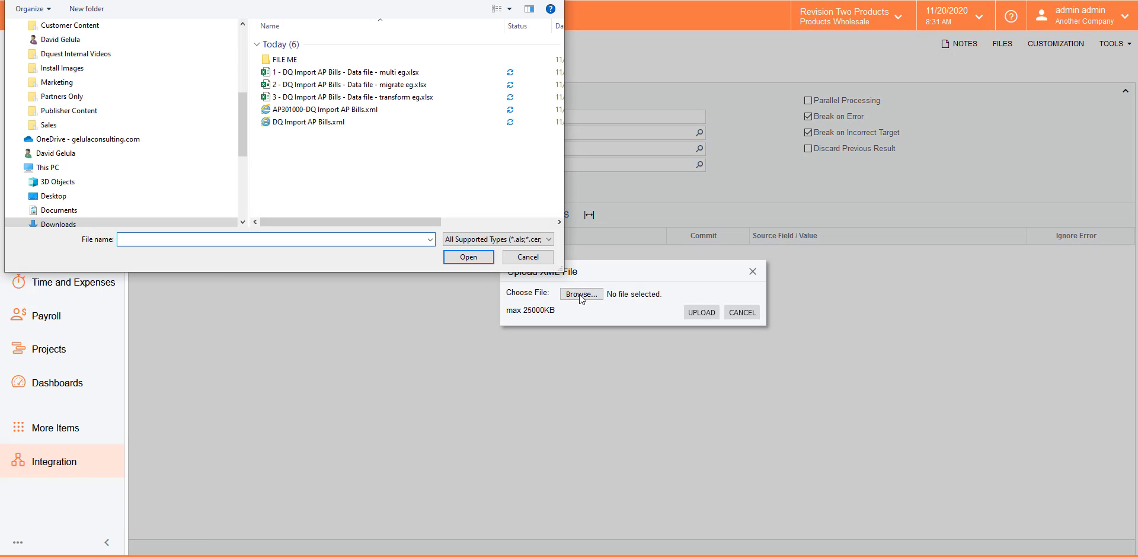
click(326, 113)
click(489, 261)
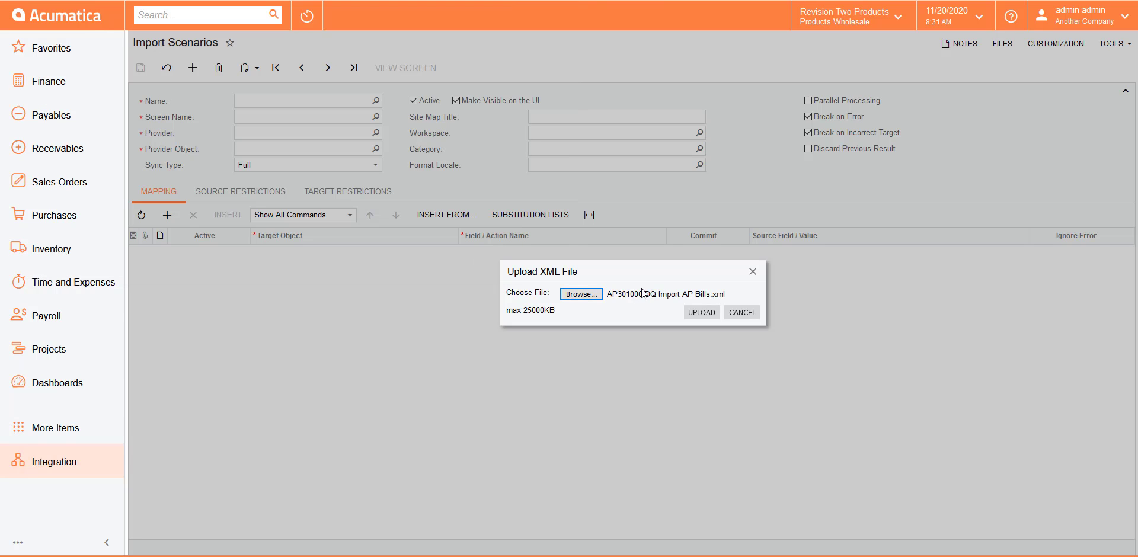
click(703, 315)
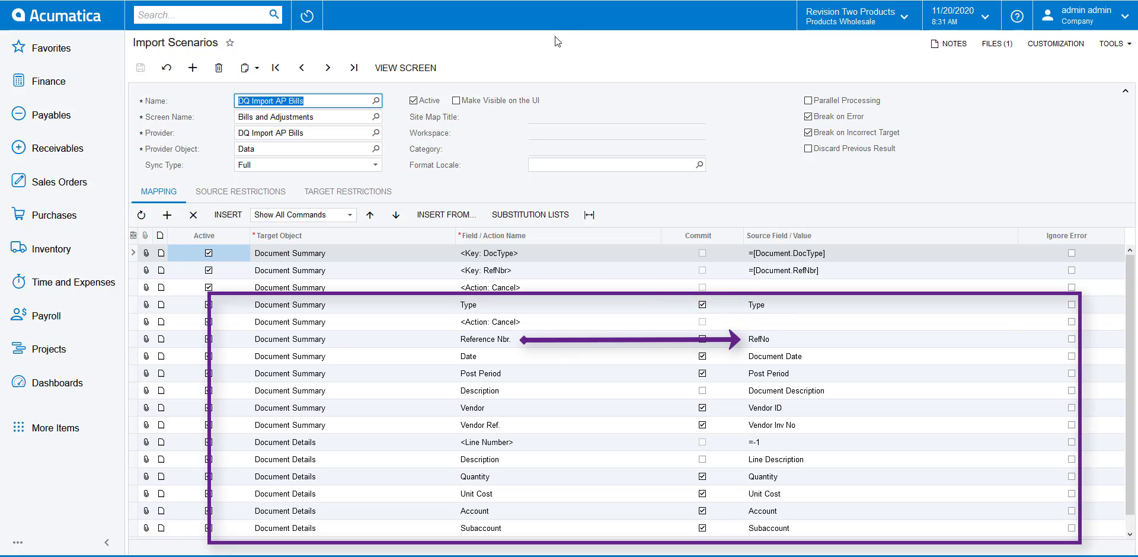
Review the DQ Import AP Bills mapping rows and examine the Subaccount value in the Excel file "3 - DQ Import AP Bills - Data file - transform eg.xlsx".
scroll(1135, 325, down, 1)
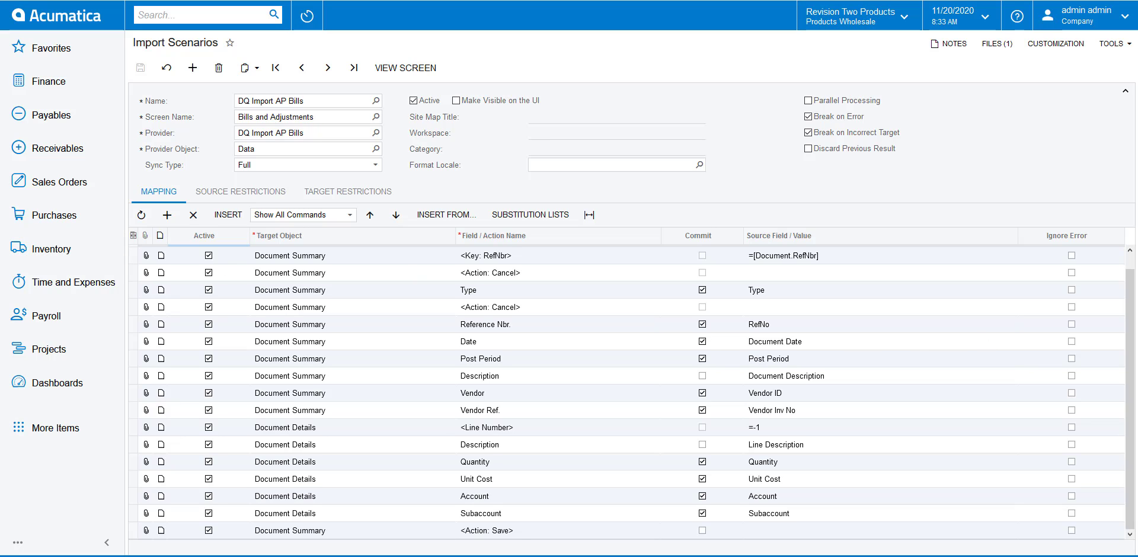
drag(0, 133, 777, 143)
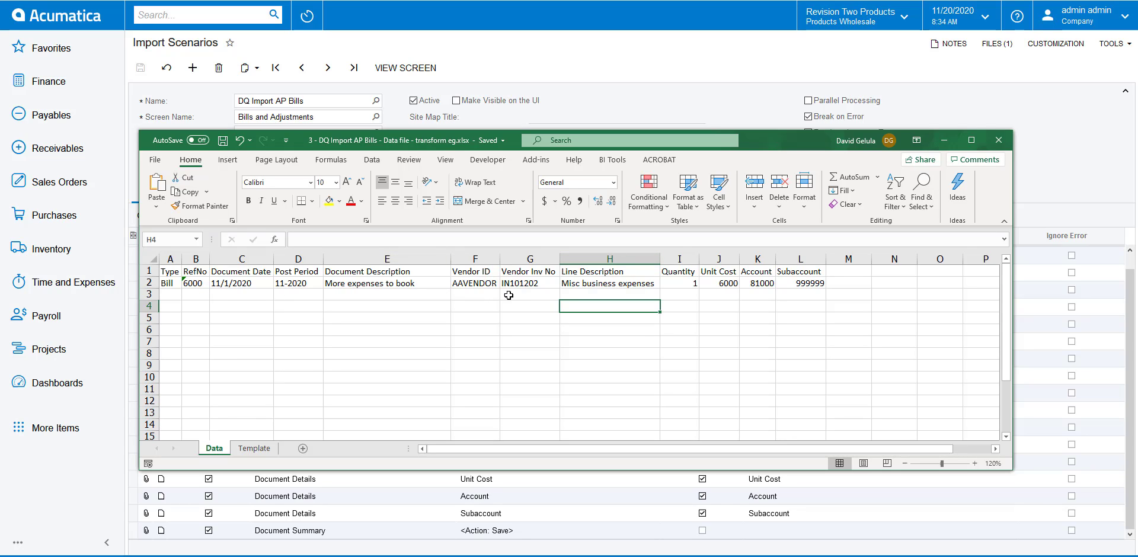
click(799, 290)
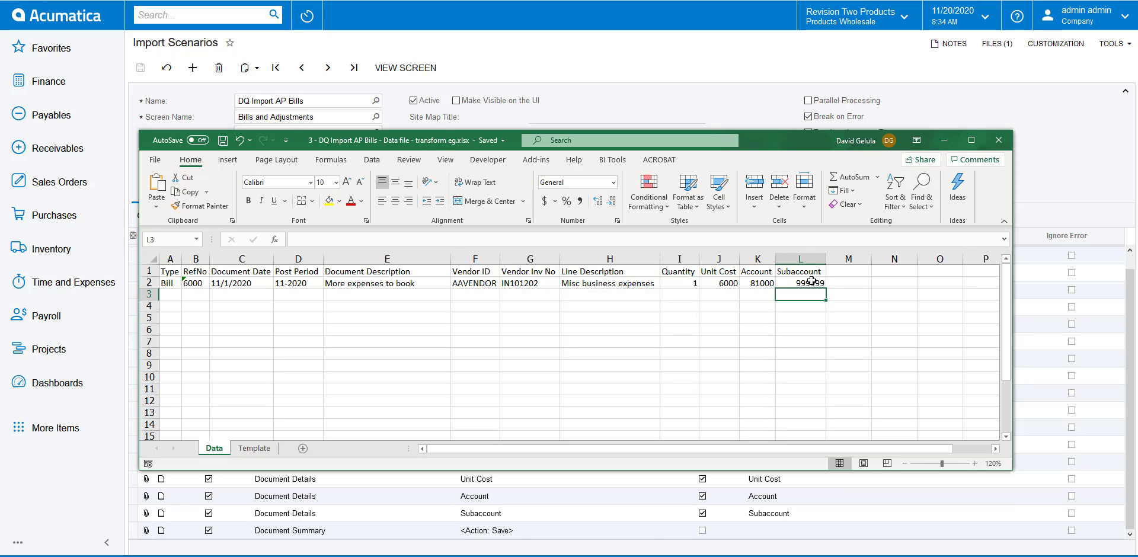
click(815, 282)
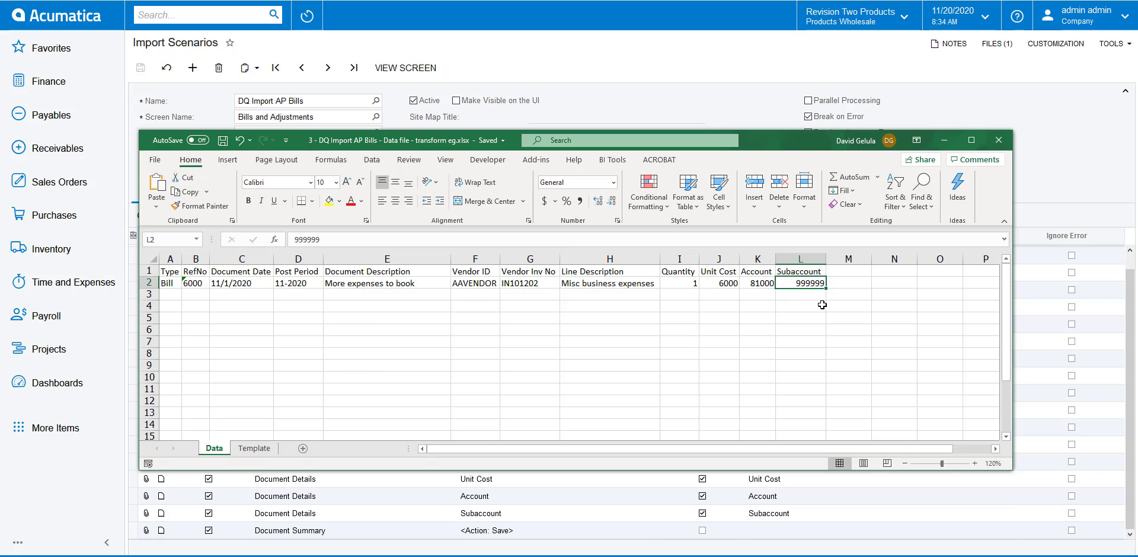
click(944, 142)
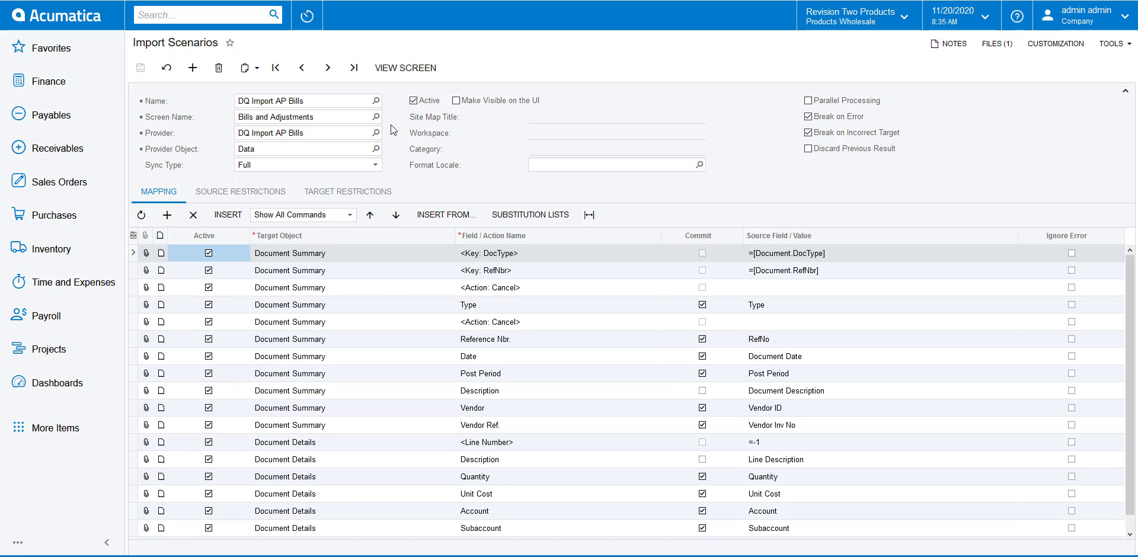
Copy the DQ Import AP Bills scenario and start a new scenario named "DQ Import AP Bills - transform".
click(317, 130)
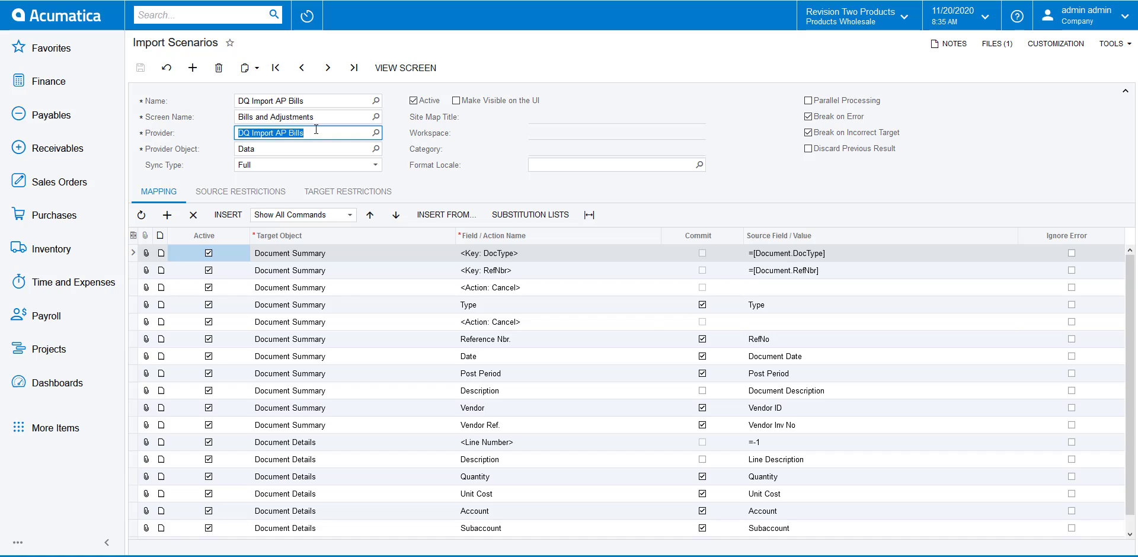
click(251, 68)
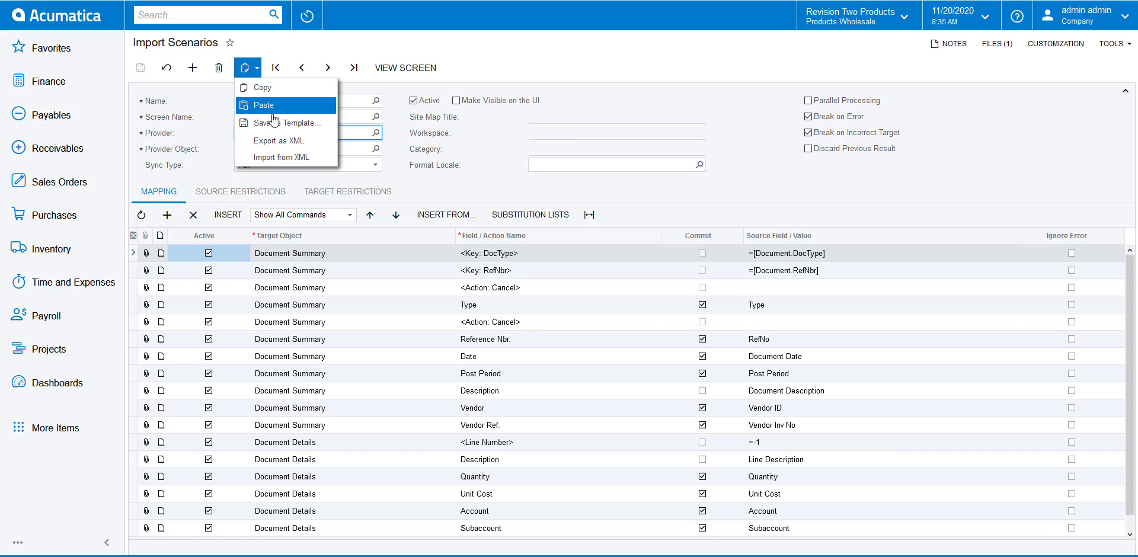
click(264, 86)
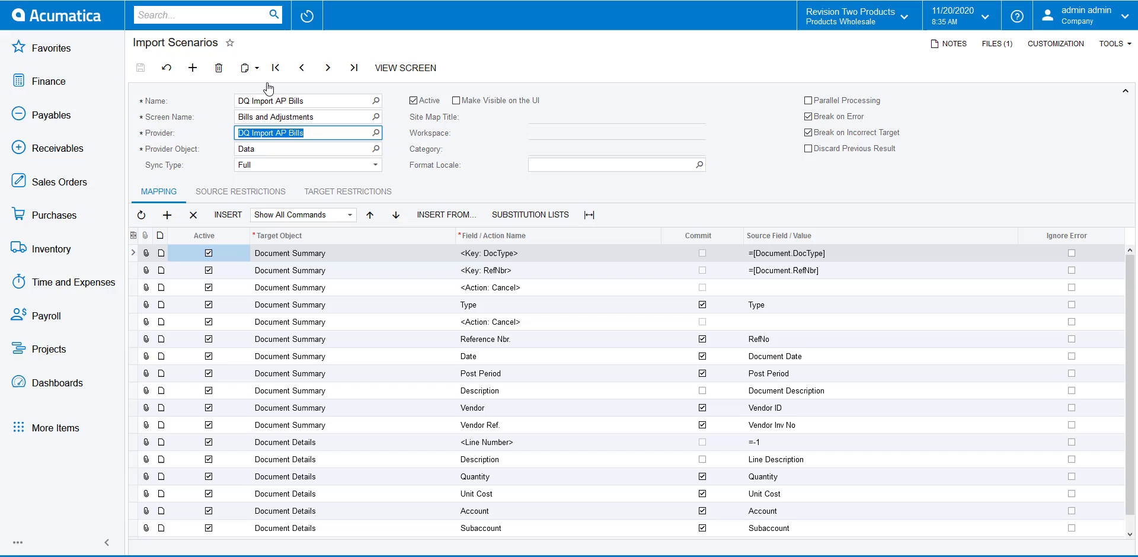
click(190, 70)
click(293, 100)
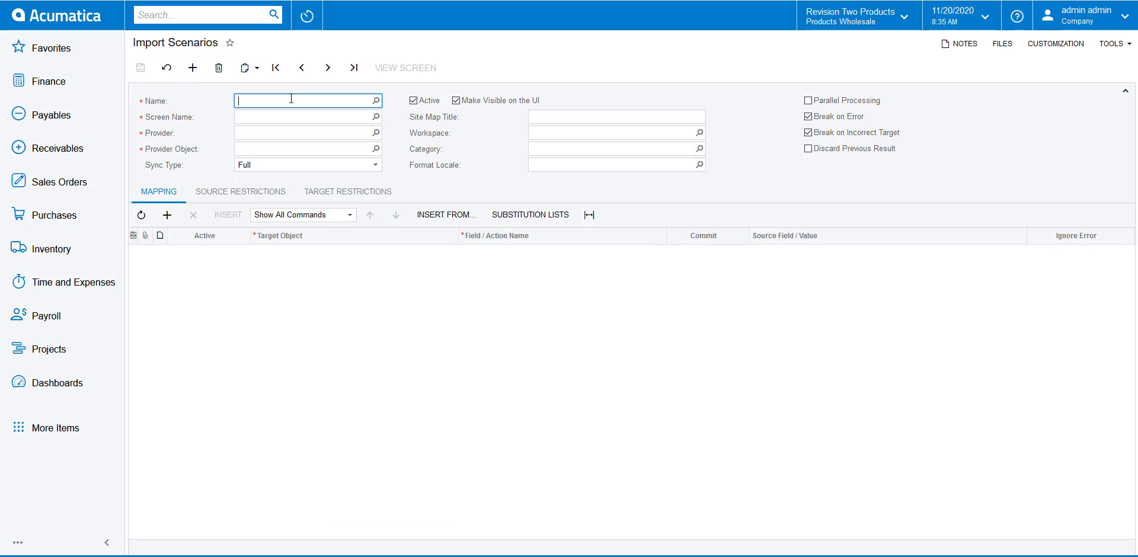
key(ctrl+v)
text(- transform)
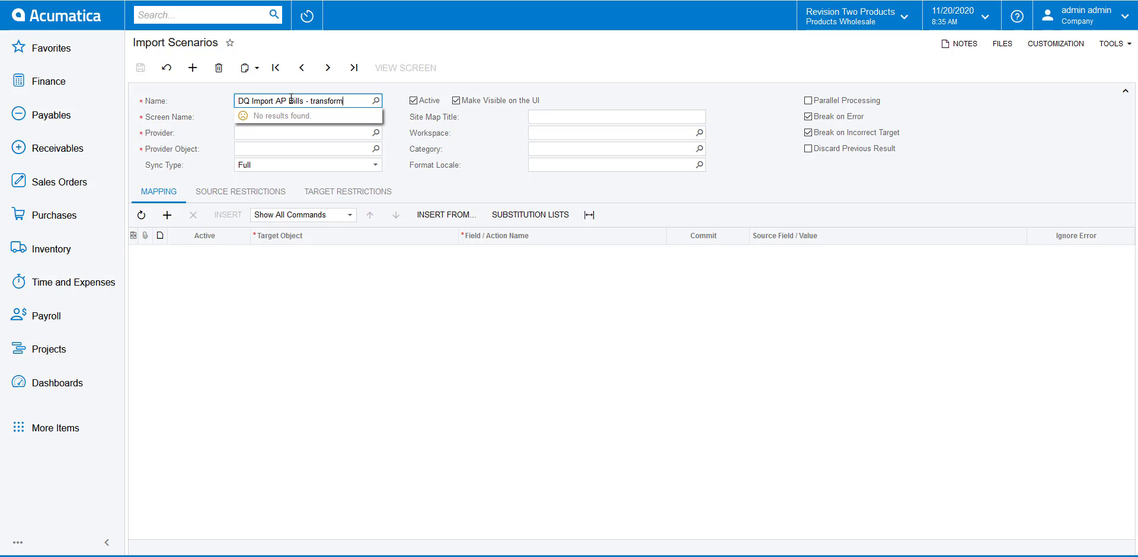
key(Tab)
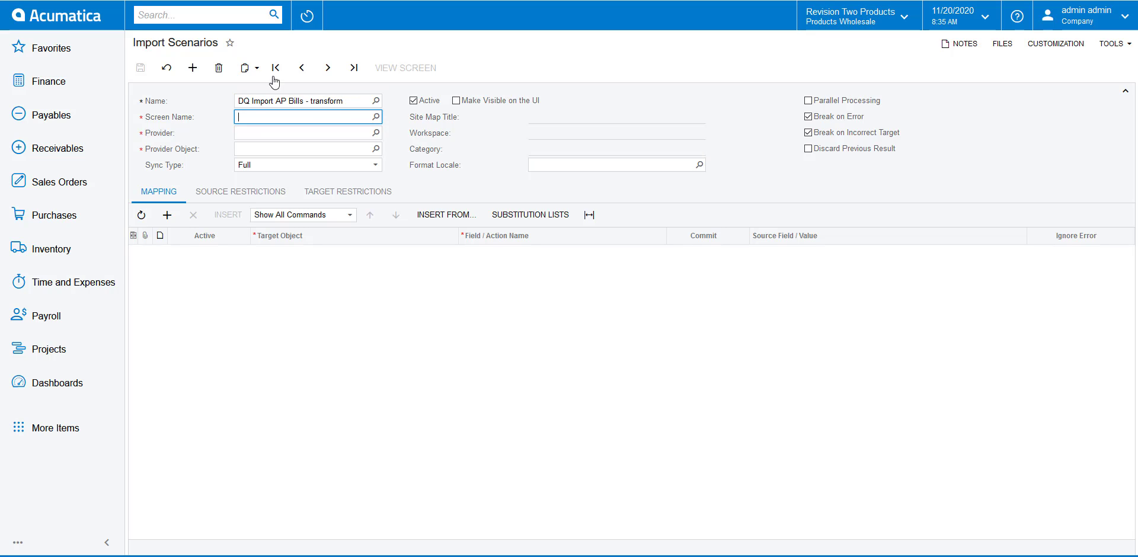
Paste the copied scenario's settings and mapping into the new transform scenario and save it.
click(244, 68)
click(258, 102)
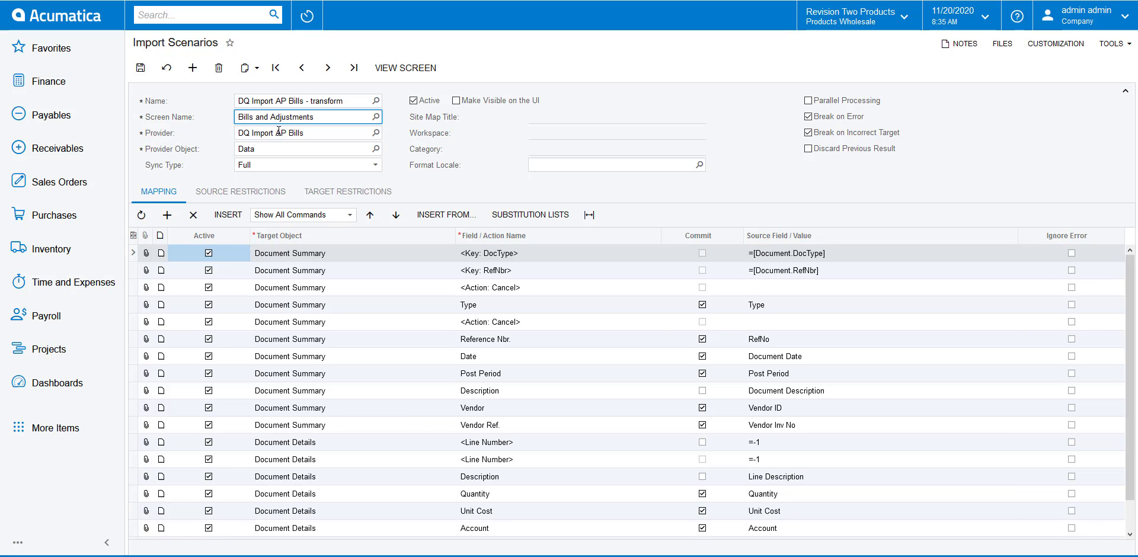
click(141, 68)
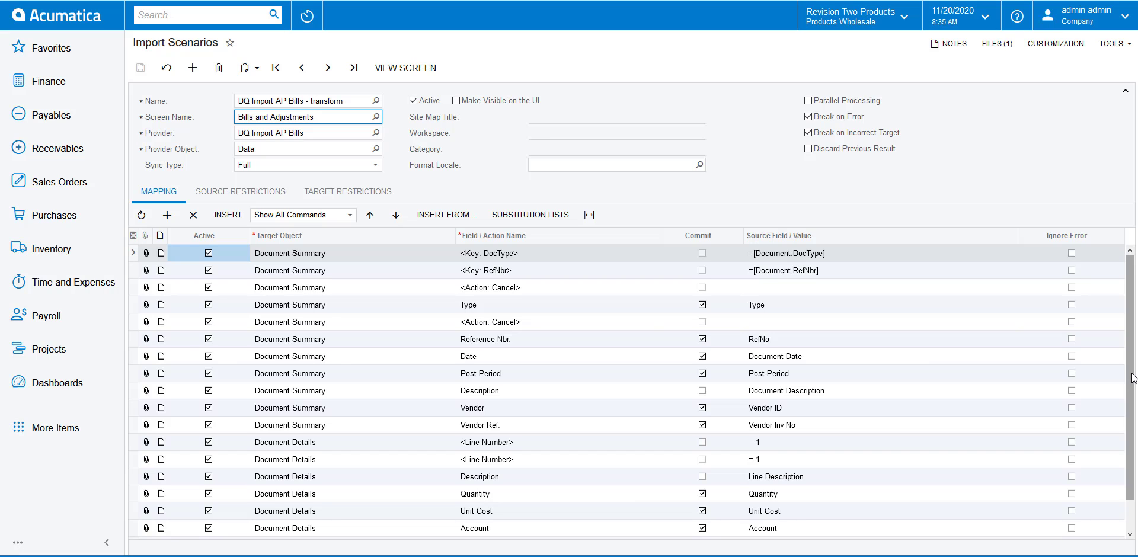
Open the expression editor for the source value of the Subaccount mapping row under Document Details.
scroll(1132, 377, down, 2)
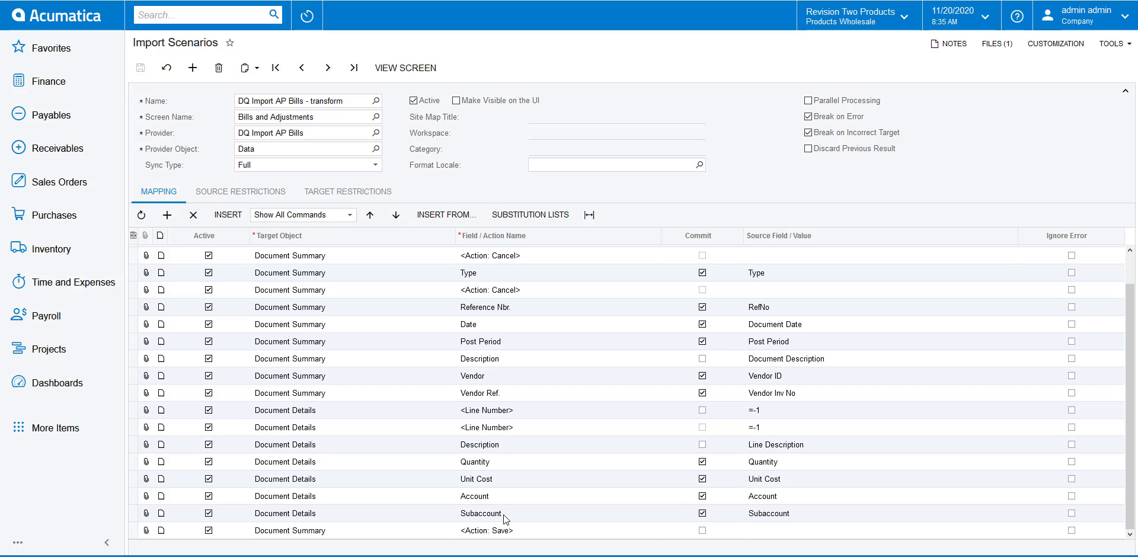
click(798, 511)
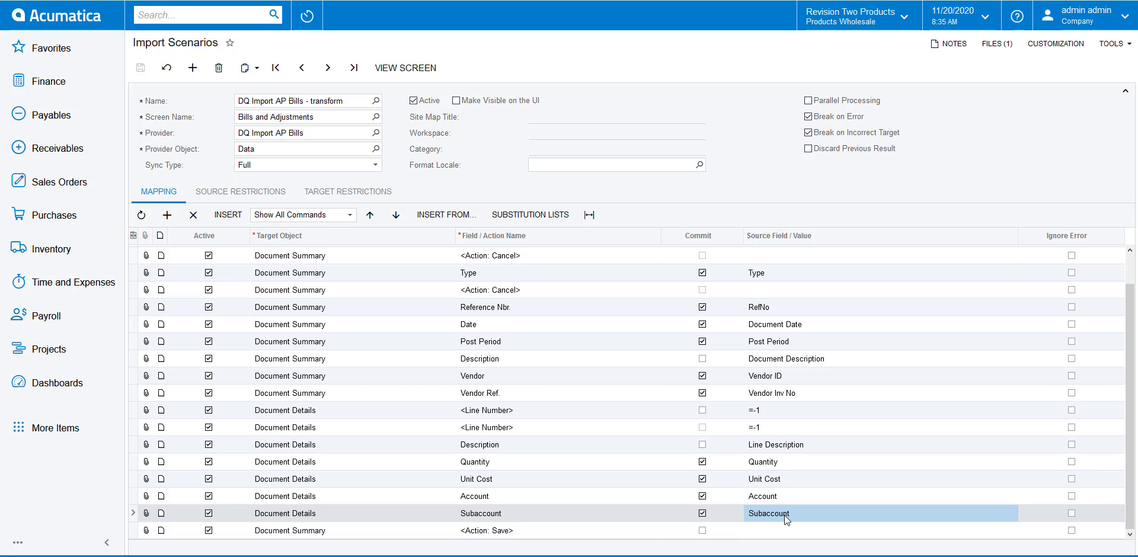
click(784, 515)
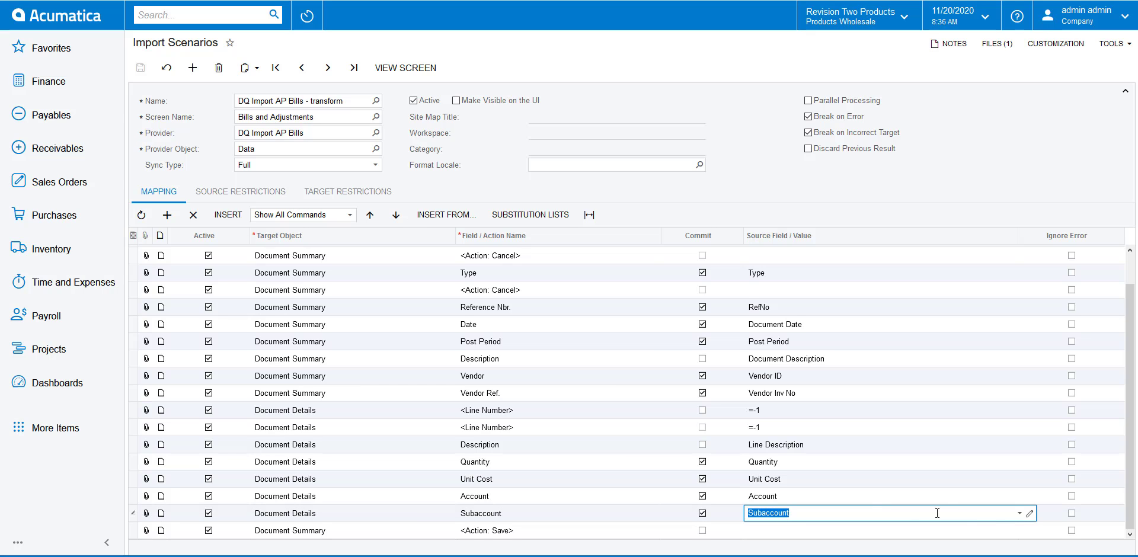
click(1030, 516)
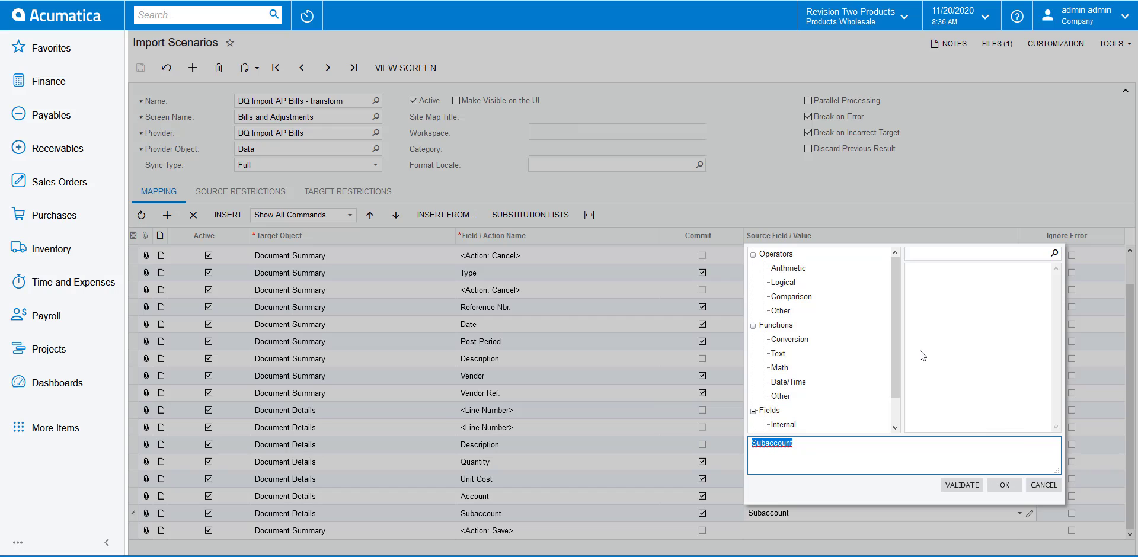
Browse the operators and functions, insert the IIf function and clear its placeholder arguments.
click(780, 312)
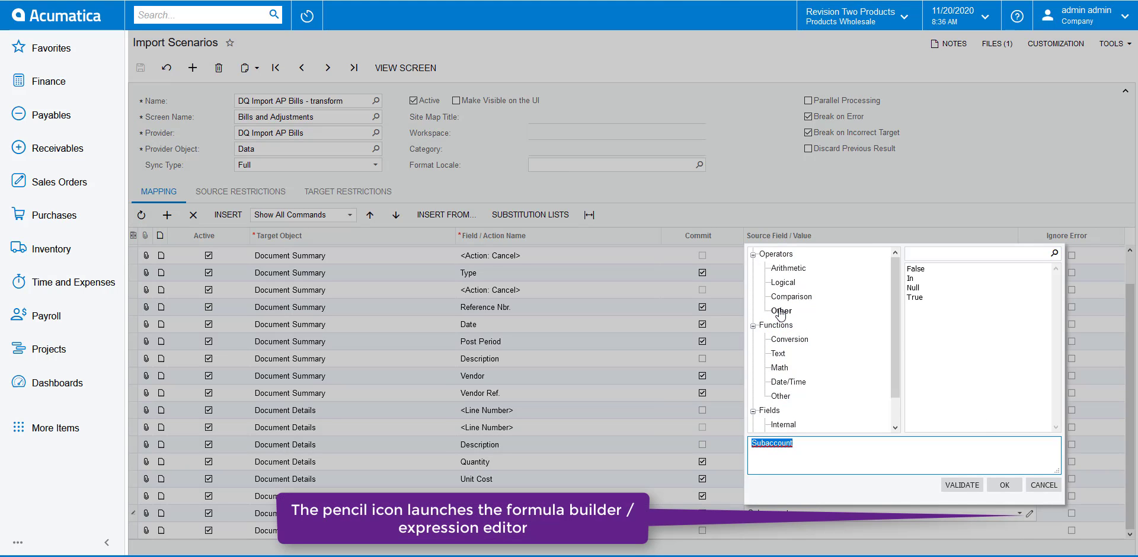
click(782, 341)
click(780, 396)
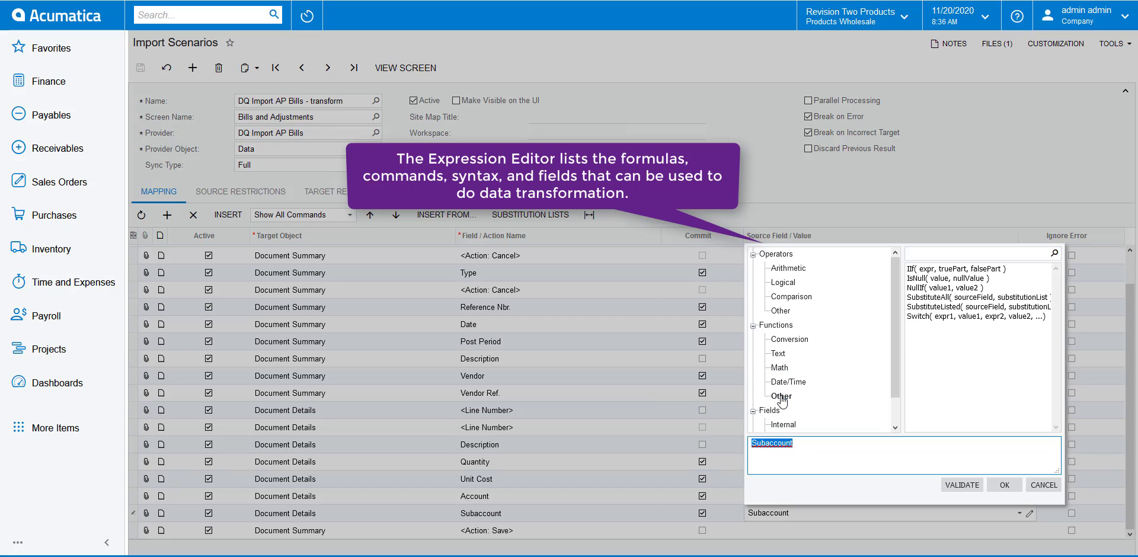
double_click(913, 271)
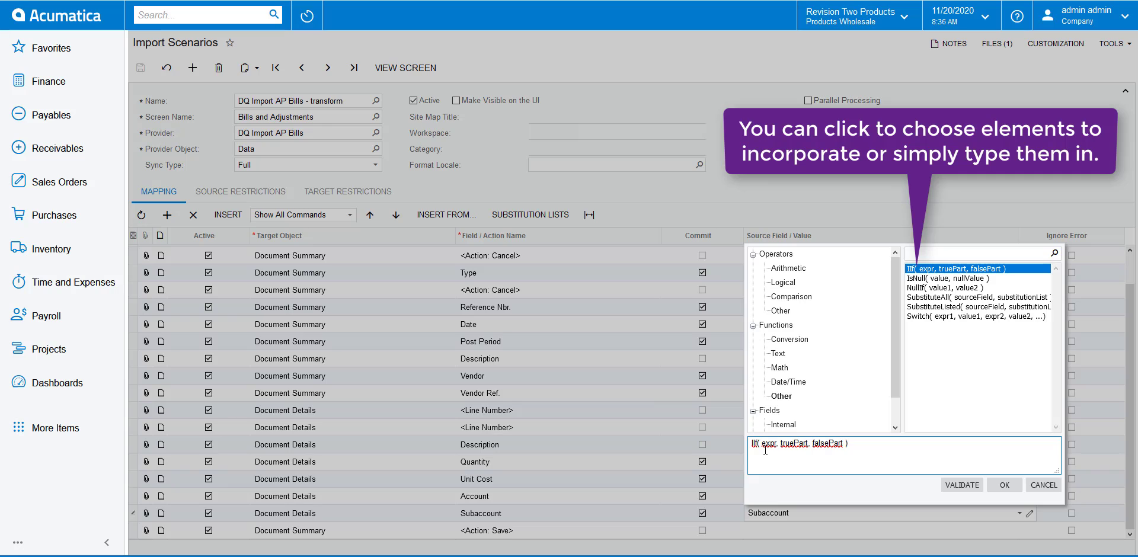
drag(761, 444, 846, 446)
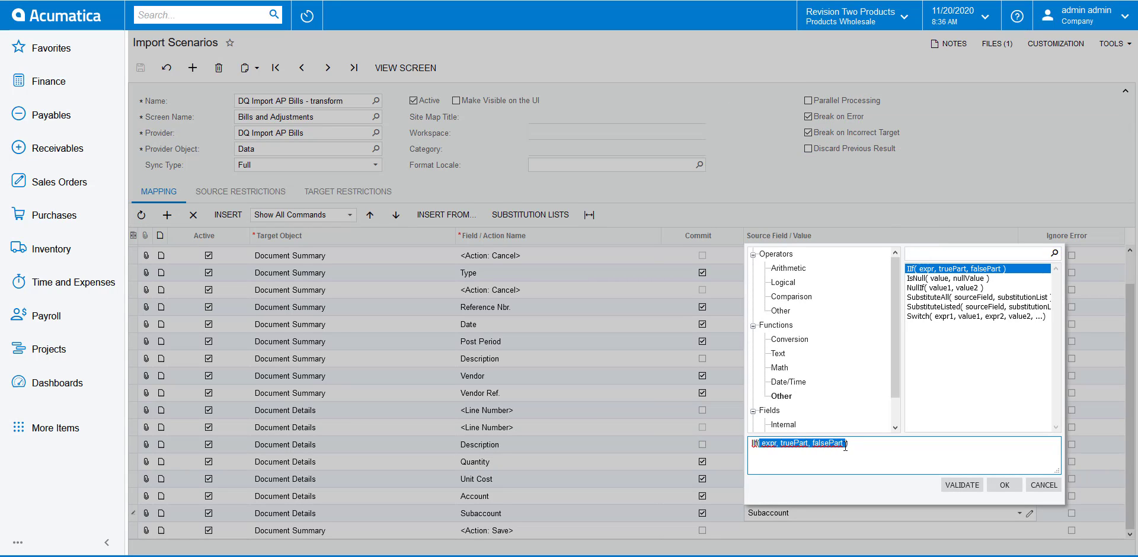
text(\)
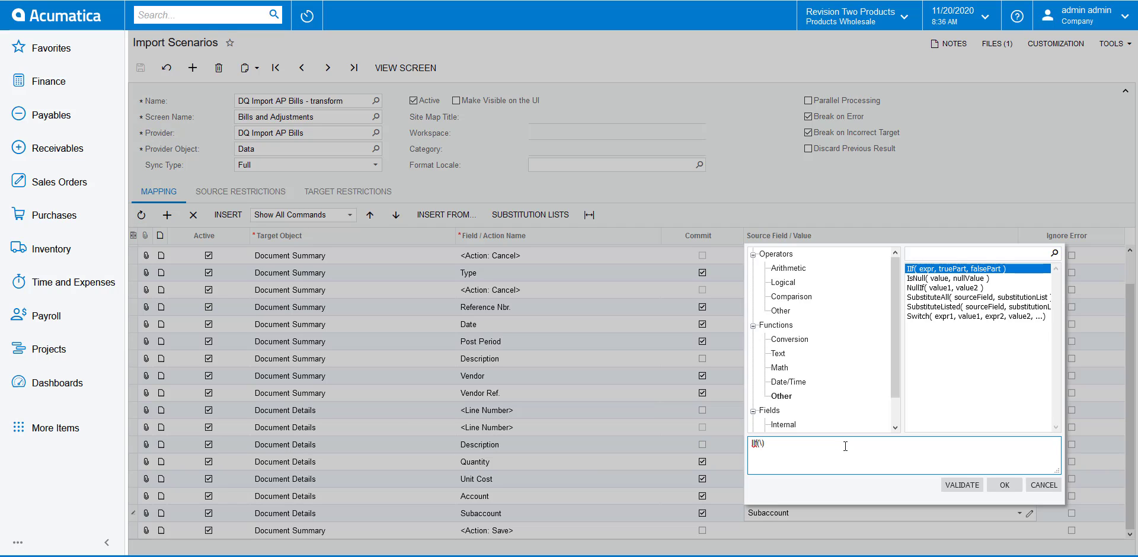
key(BackSpace)
Insert the external Subaccount field and build it into the expression =IIF([Subaccount] <> '000000', '000000'.
drag(896, 391, 894, 414)
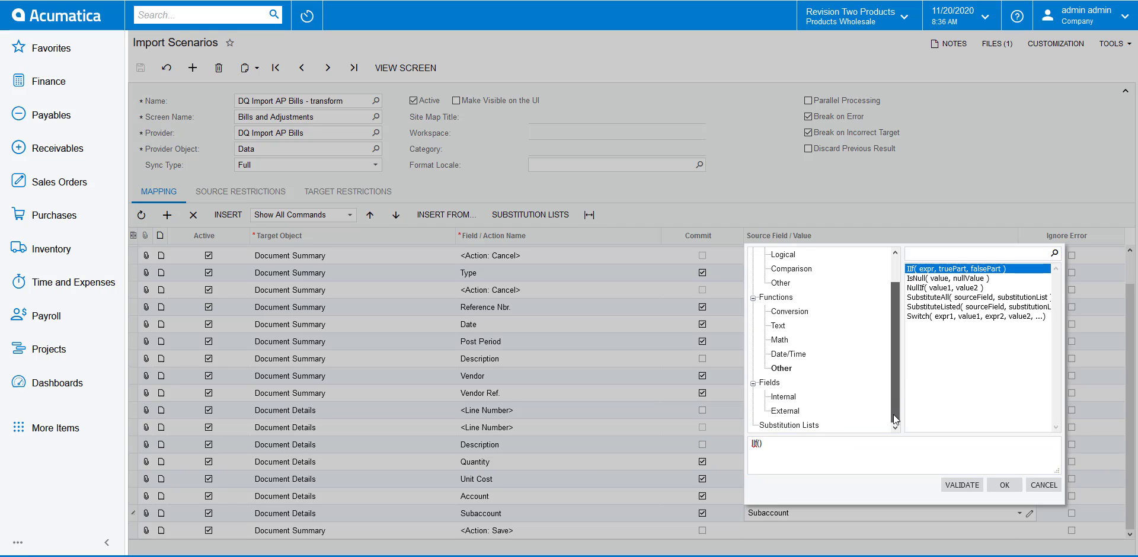
click(787, 410)
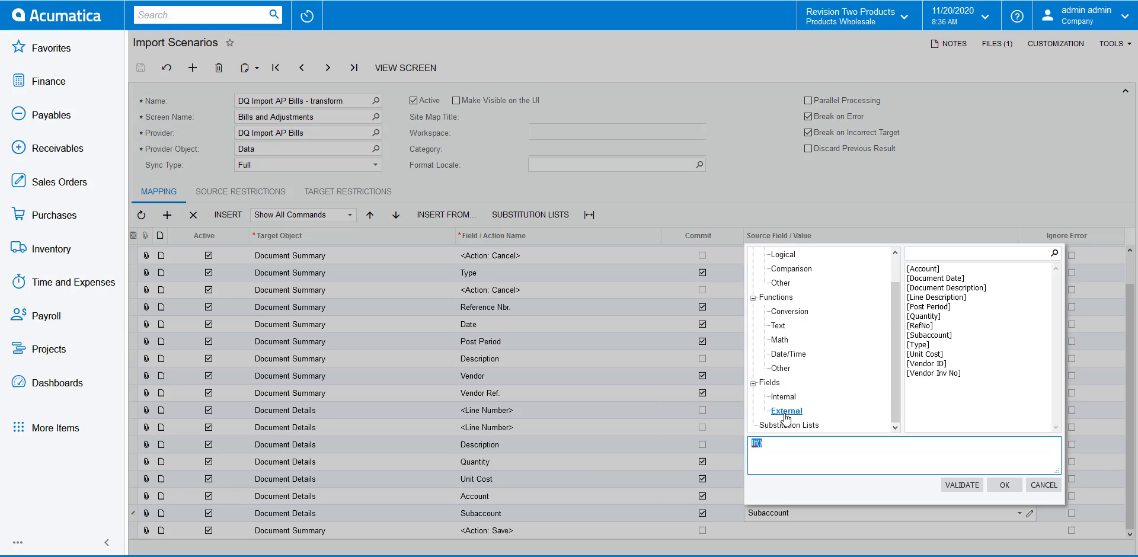
double_click(932, 336)
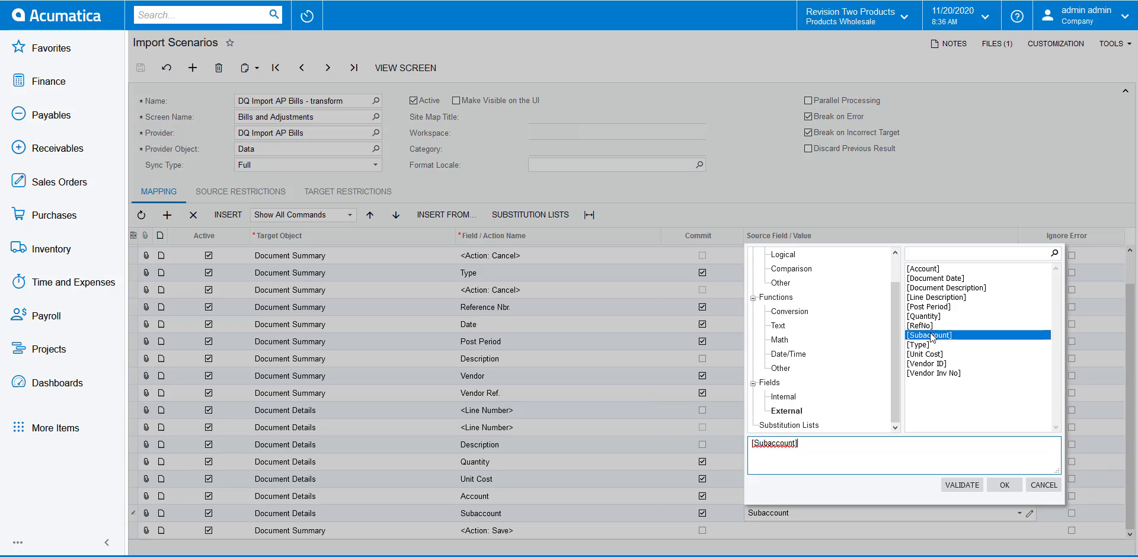
click(751, 442)
text(IIF([Subaccount] <> )
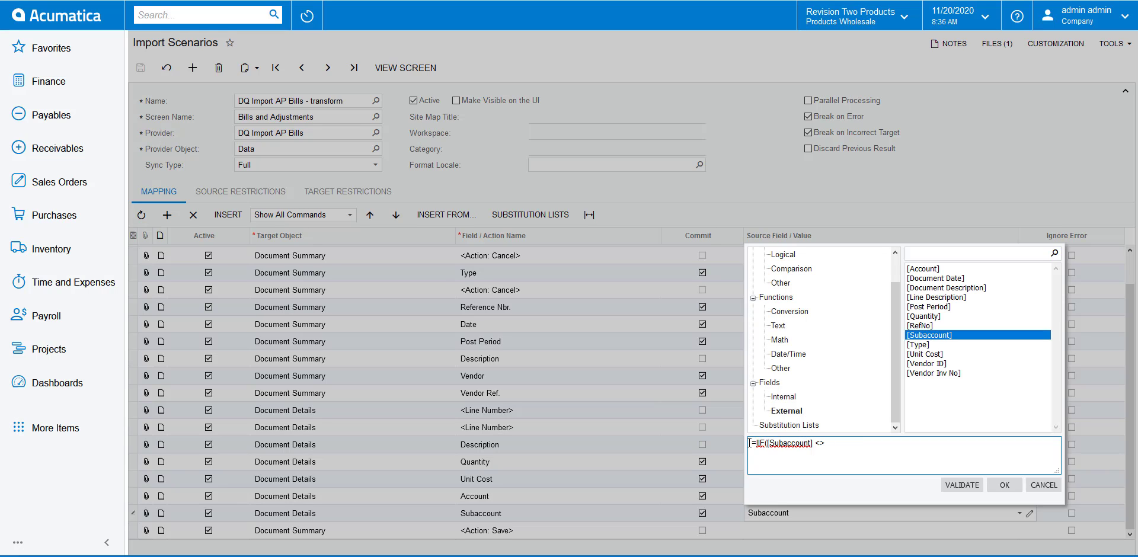
text('000000)
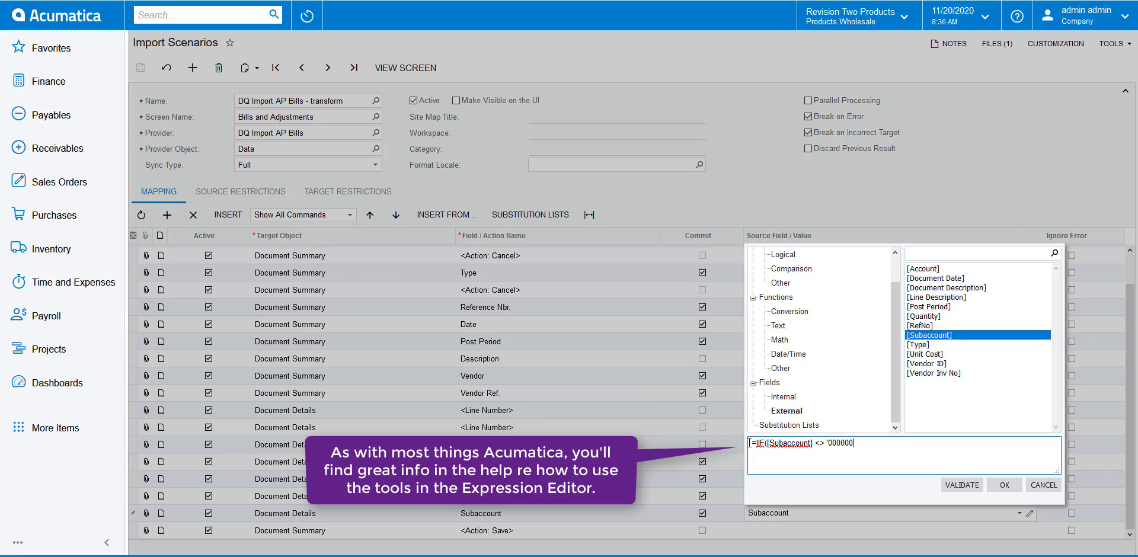
text(', )
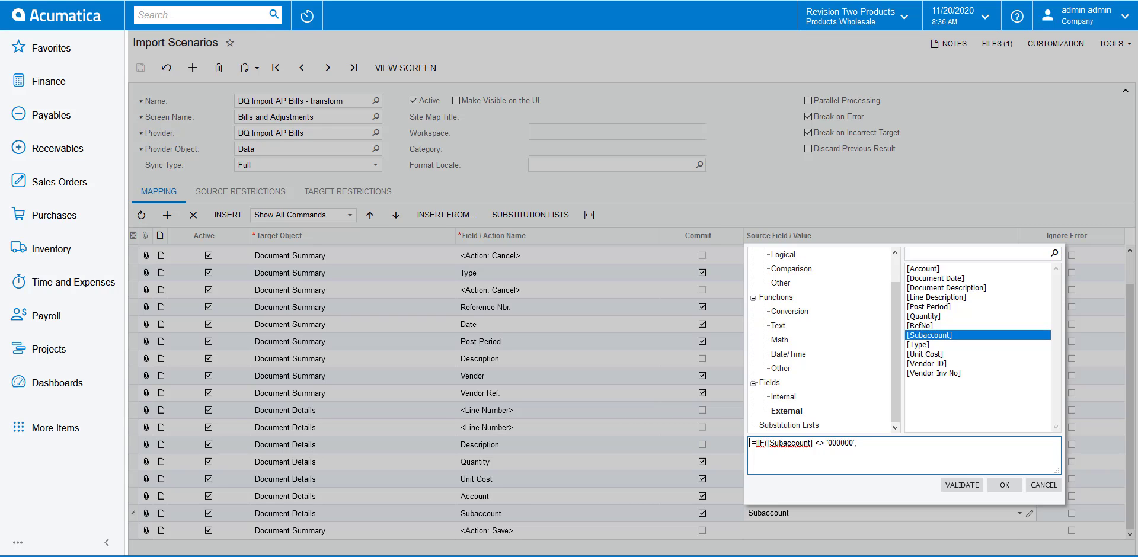
text('000000')
Complete the IIF expression with the external [Subaccount] field as the false part and validate it.
drag(768, 443, 885, 443)
click(889, 443)
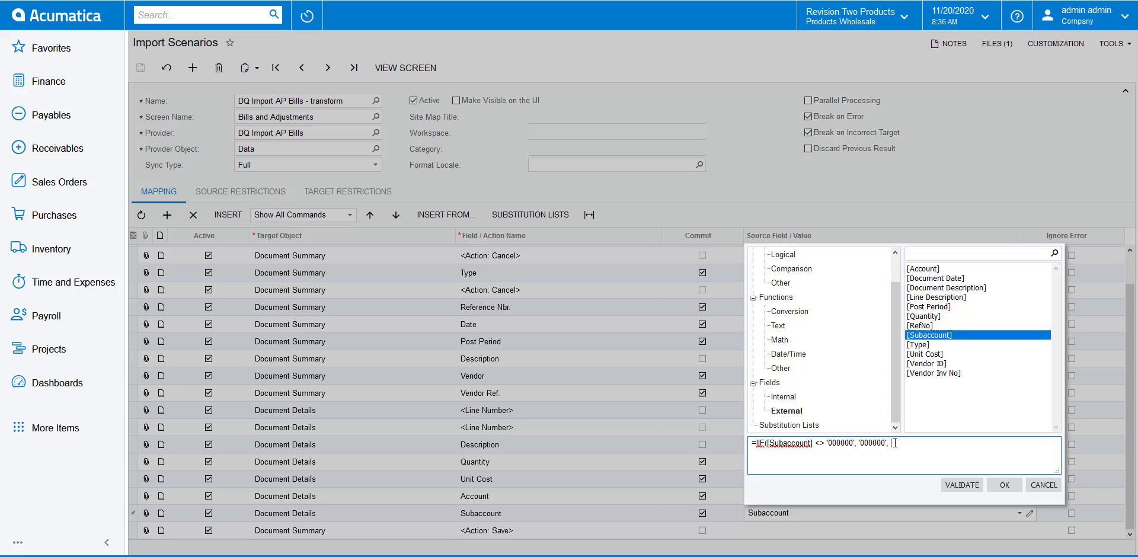
double_click(928, 336)
text())
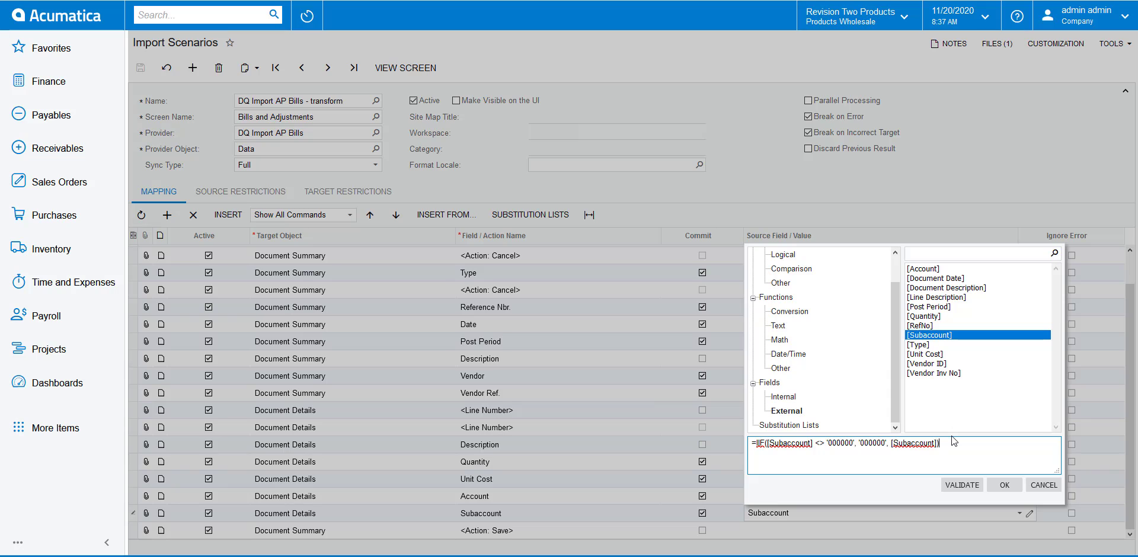
click(943, 485)
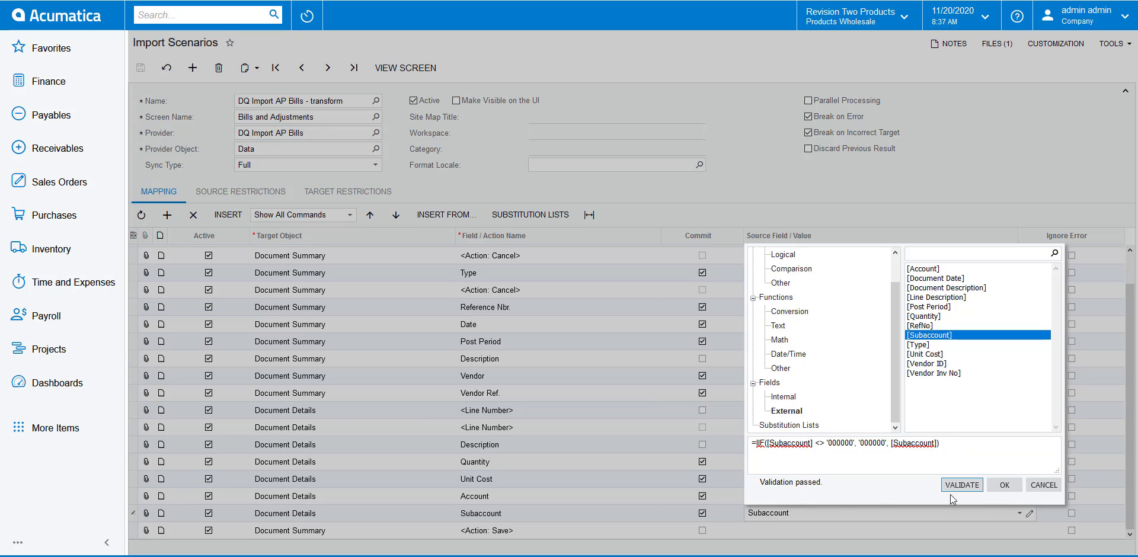
Apply the validated expression to the Subaccount mapping row and save the import scenario.
click(1006, 486)
key(ctrl+s)
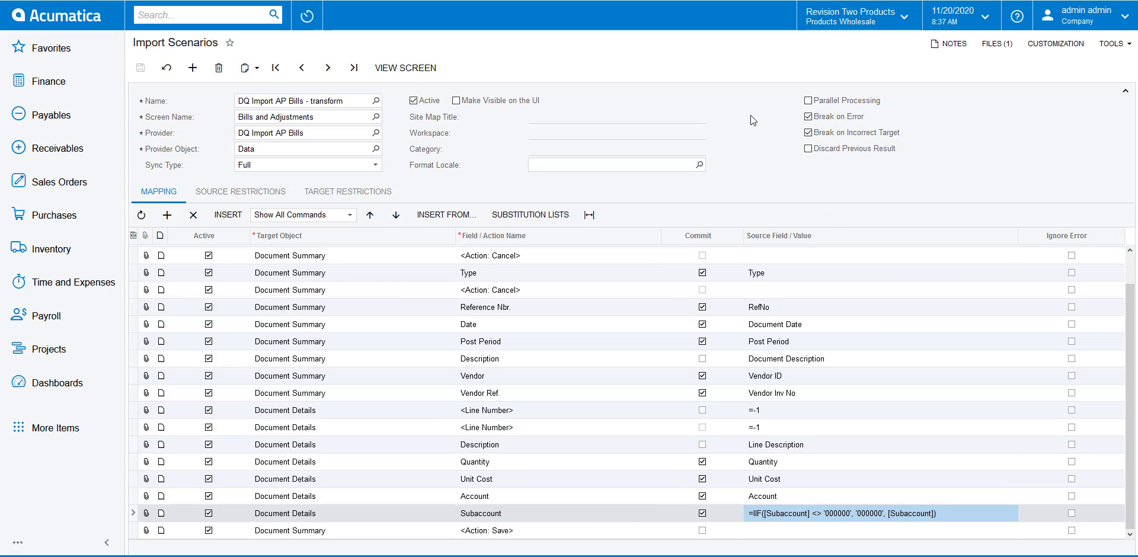
Copy the scenario name DQ Import AP Bills - transform and load that scenario in Import by Scenario.
click(350, 105)
key(ctrl+c)
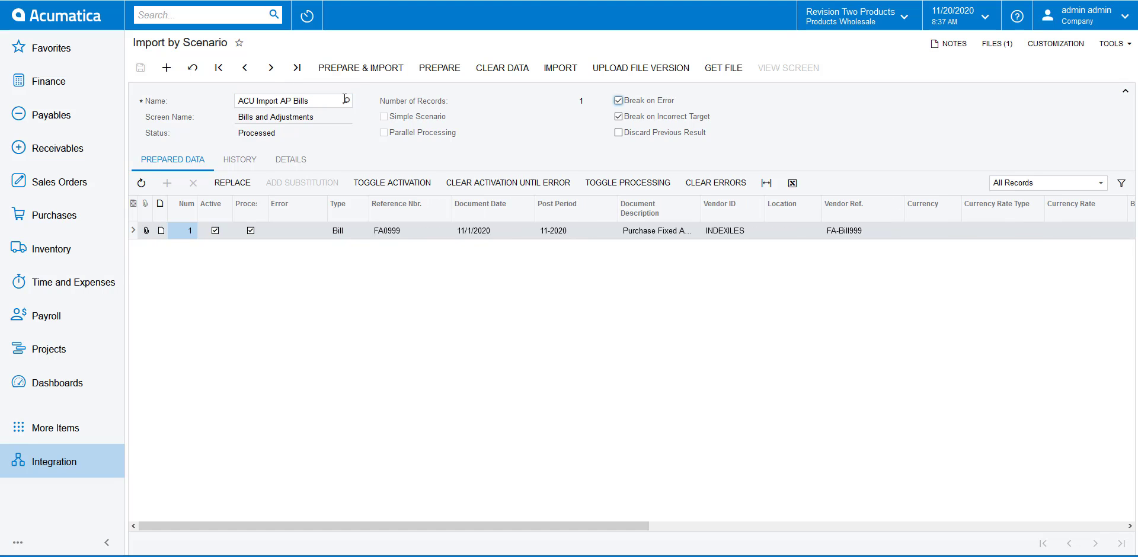
click(345, 102)
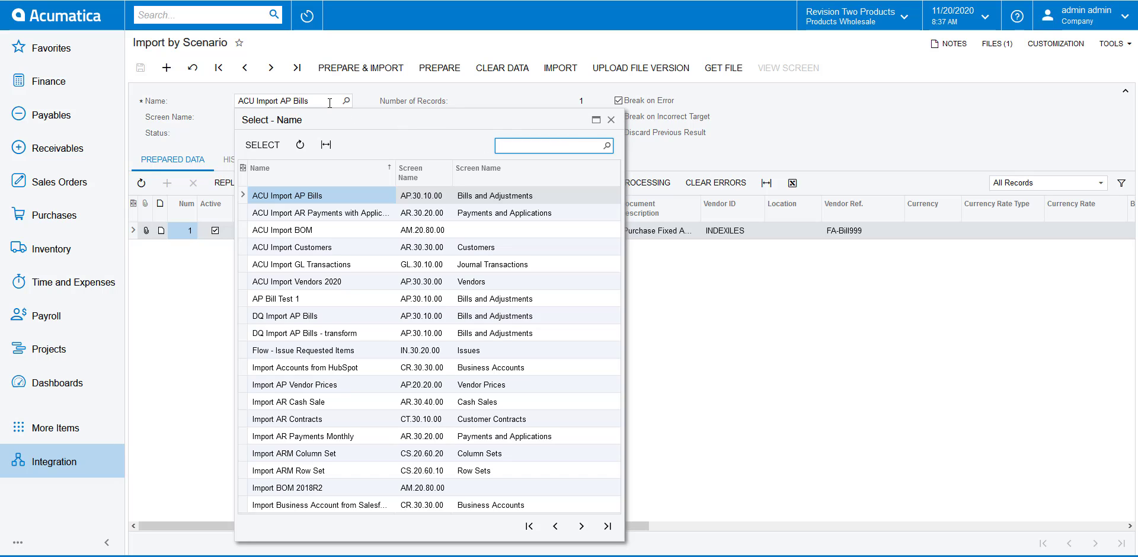
click(610, 119)
key(ctrl+v)
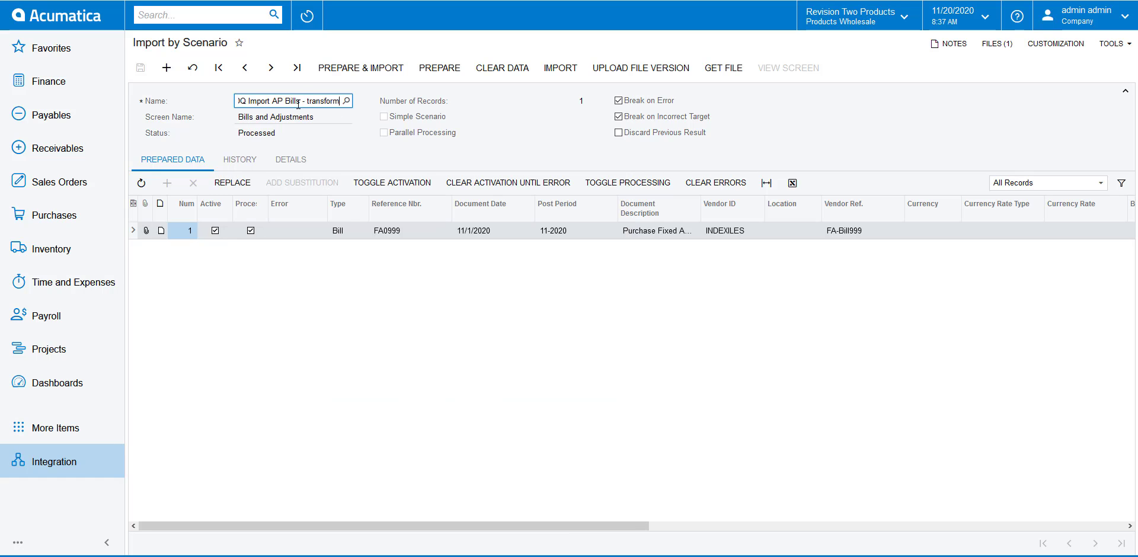
click(339, 115)
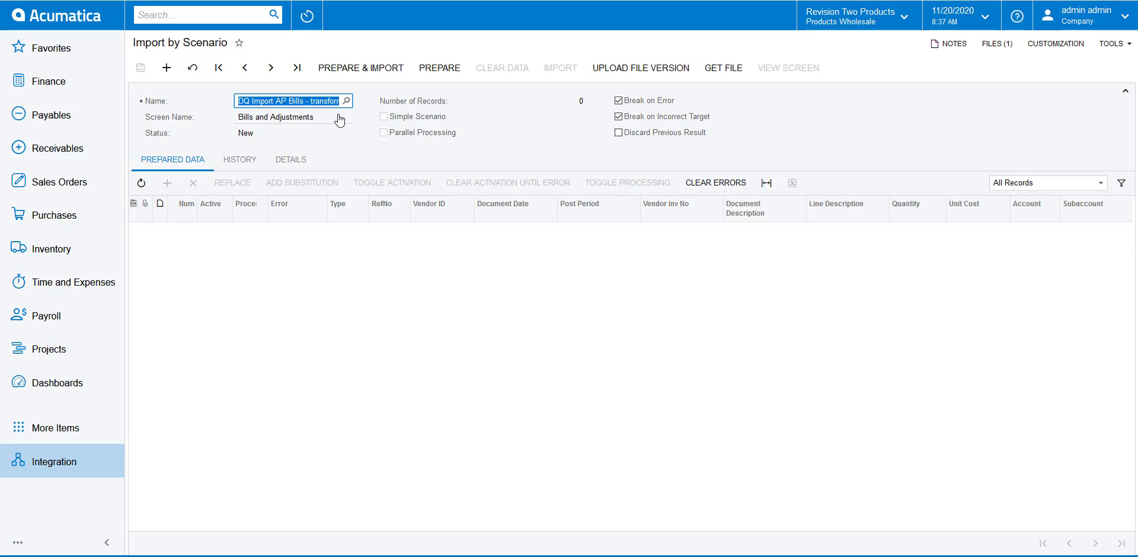
Upload 3 - DQ Import AP Bills - Data file - transform eg.xlsx as the scenario's new file revision.
click(675, 74)
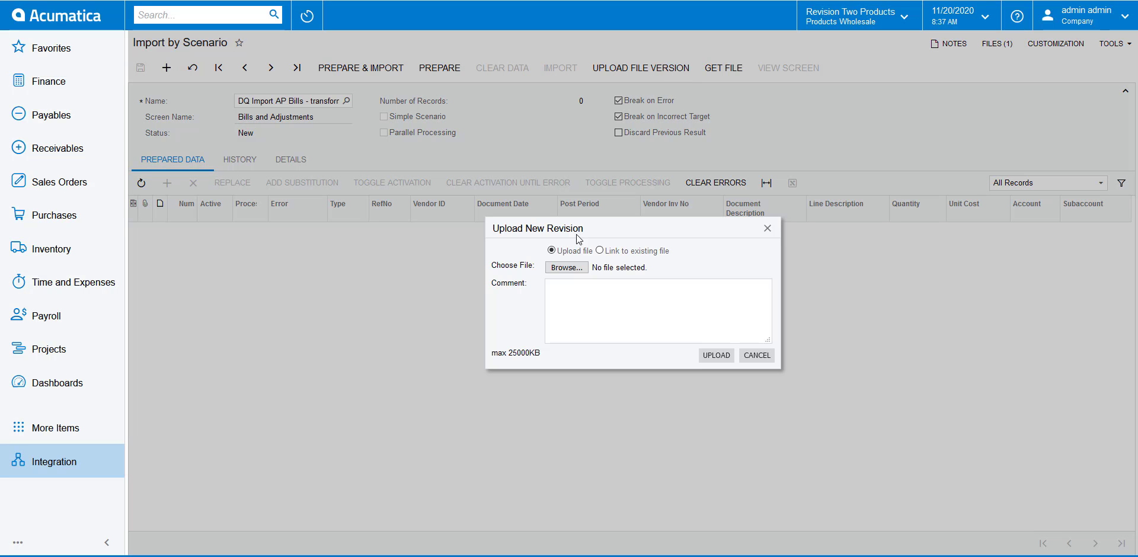
click(569, 267)
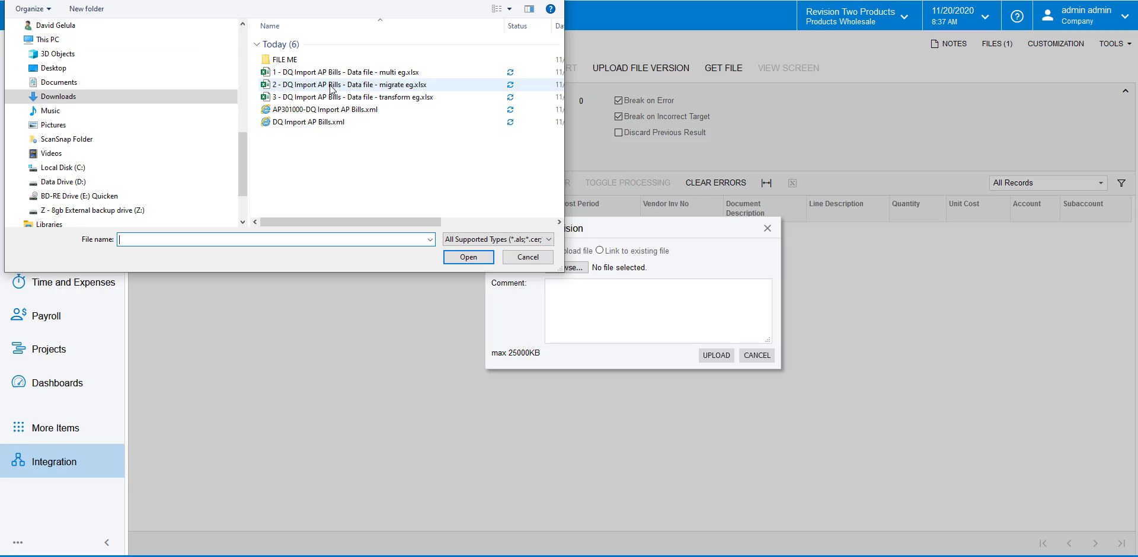
click(328, 97)
click(471, 258)
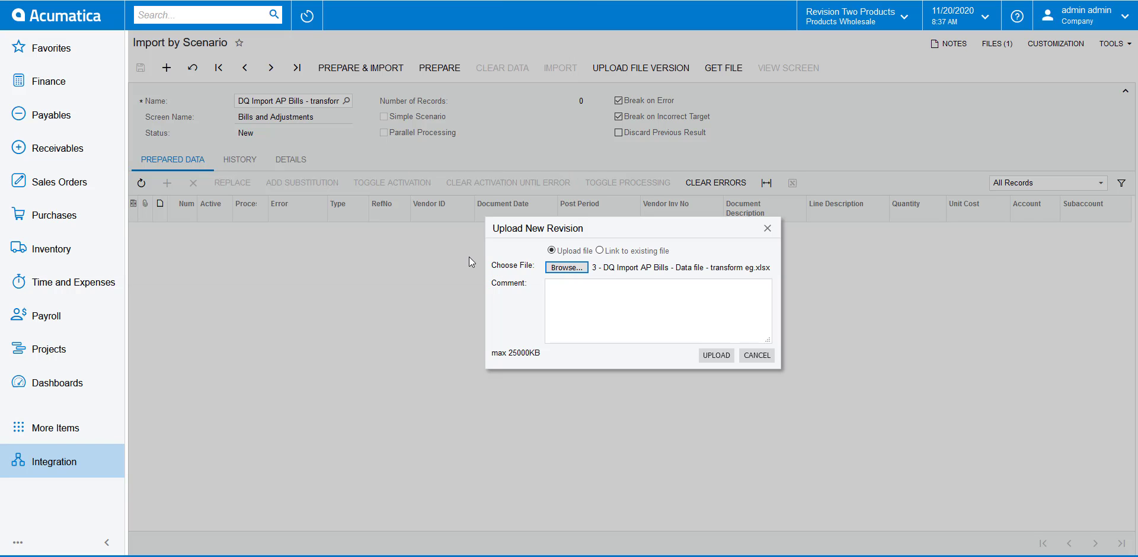
click(716, 355)
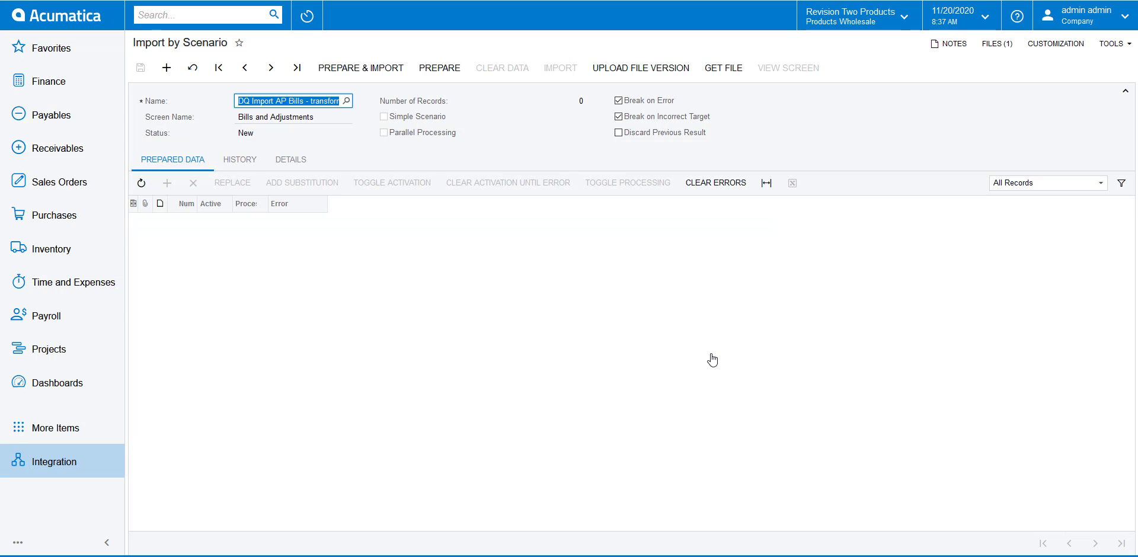
Prepare the data from the uploaded transform file and import it into Bills and Adjustments.
click(439, 68)
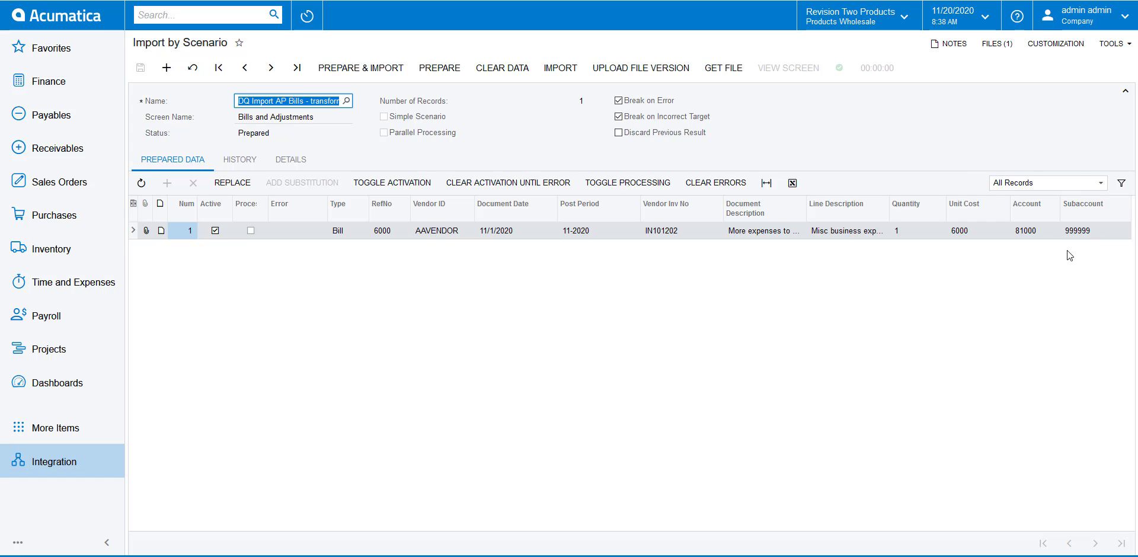
click(560, 68)
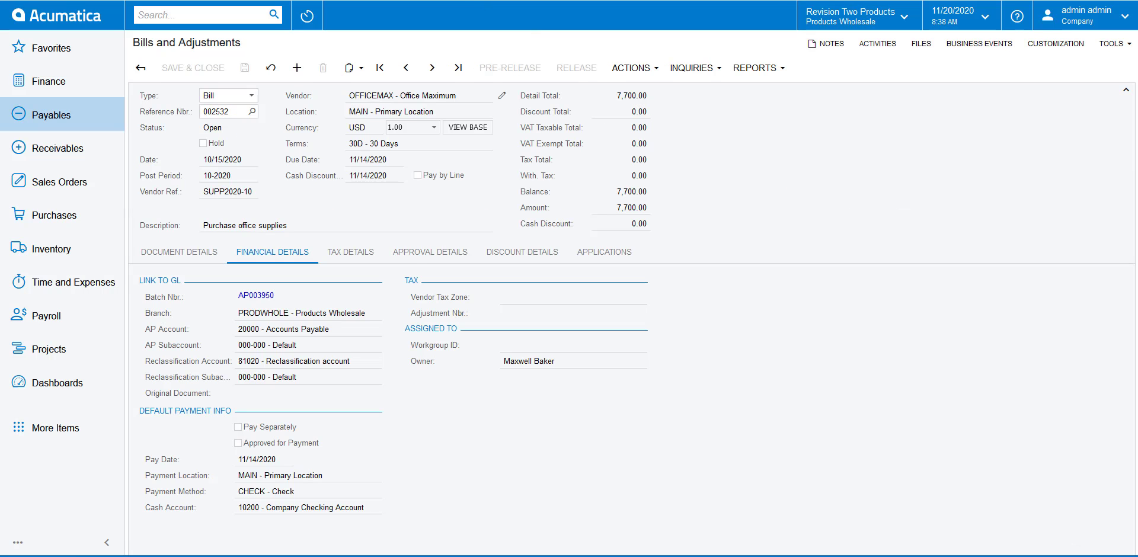
Return to the Bills and Adjustments list and open the imported bill 6000.
click(141, 67)
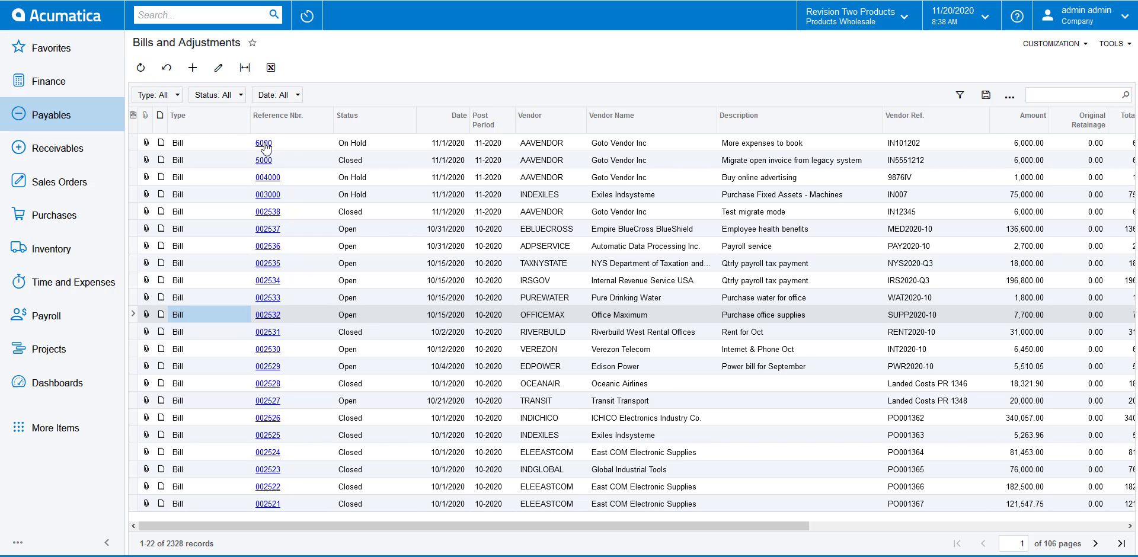
click(264, 144)
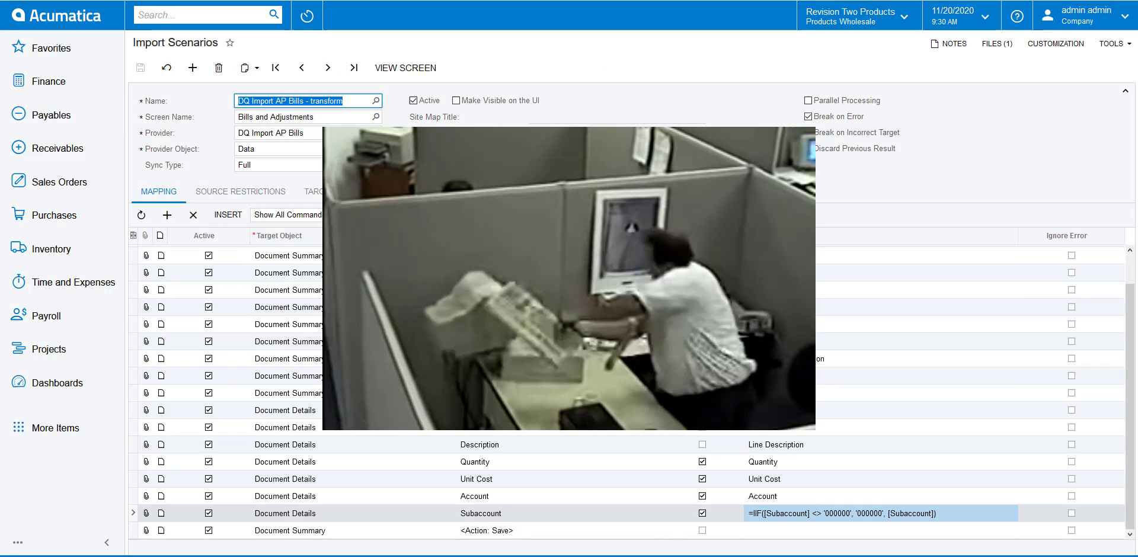
Go back to the DQ Import AP Bills - transform scenario and examine the IIF expression in the Subaccount mapping row.
click(964, 516)
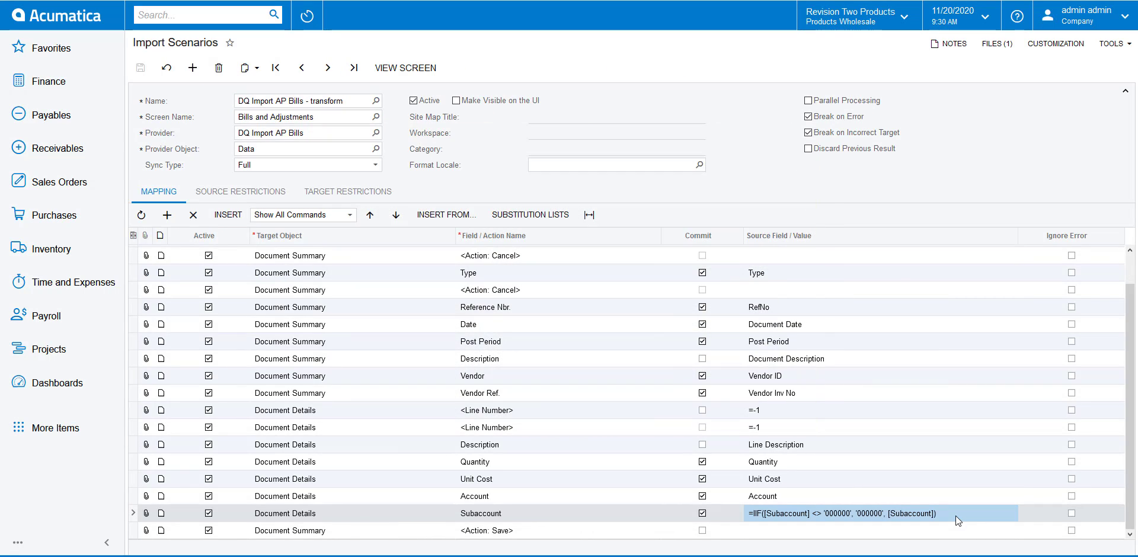
click(956, 516)
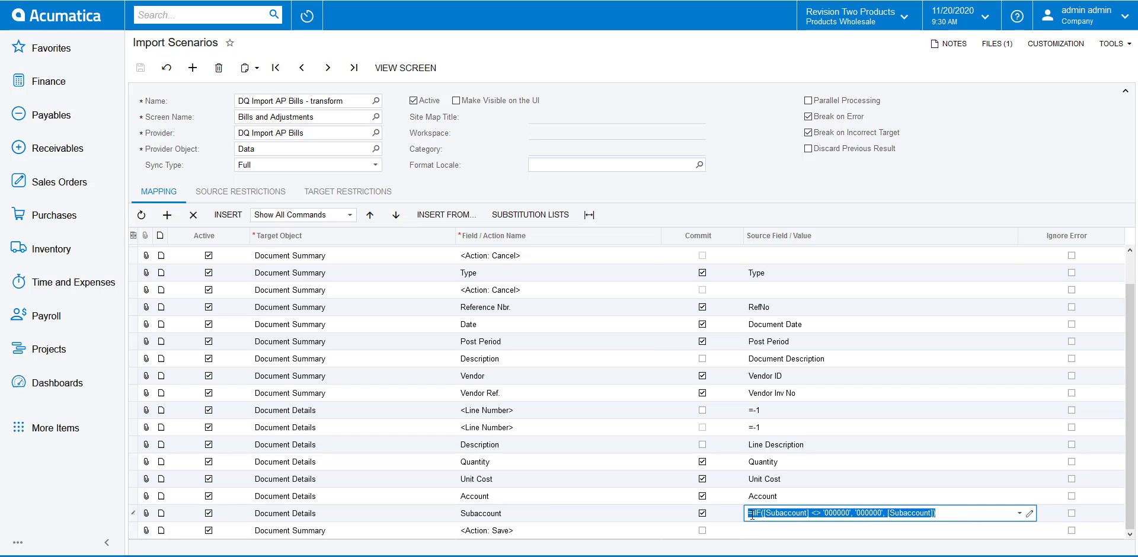
click(821, 513)
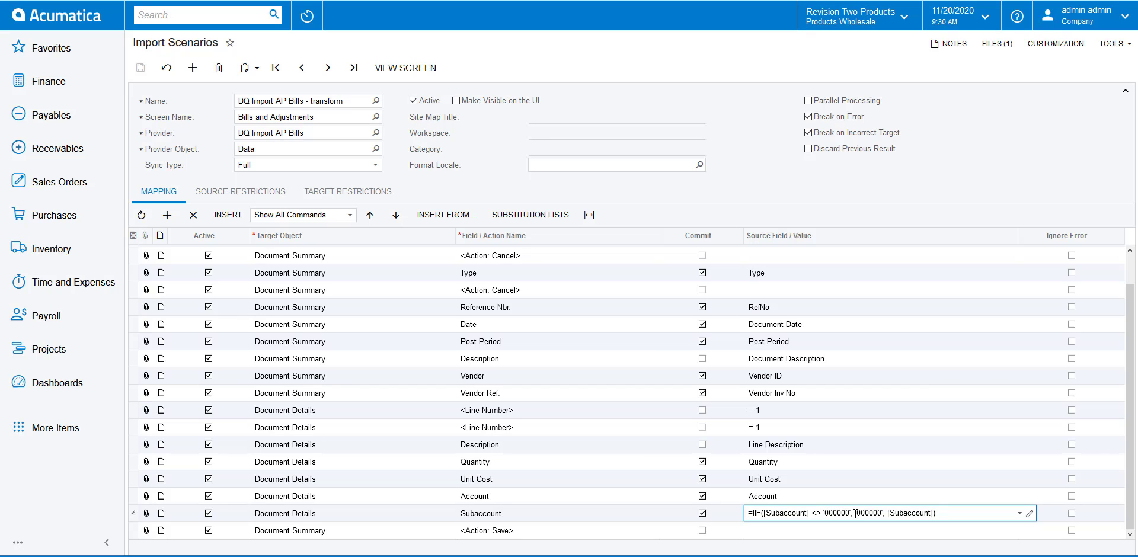